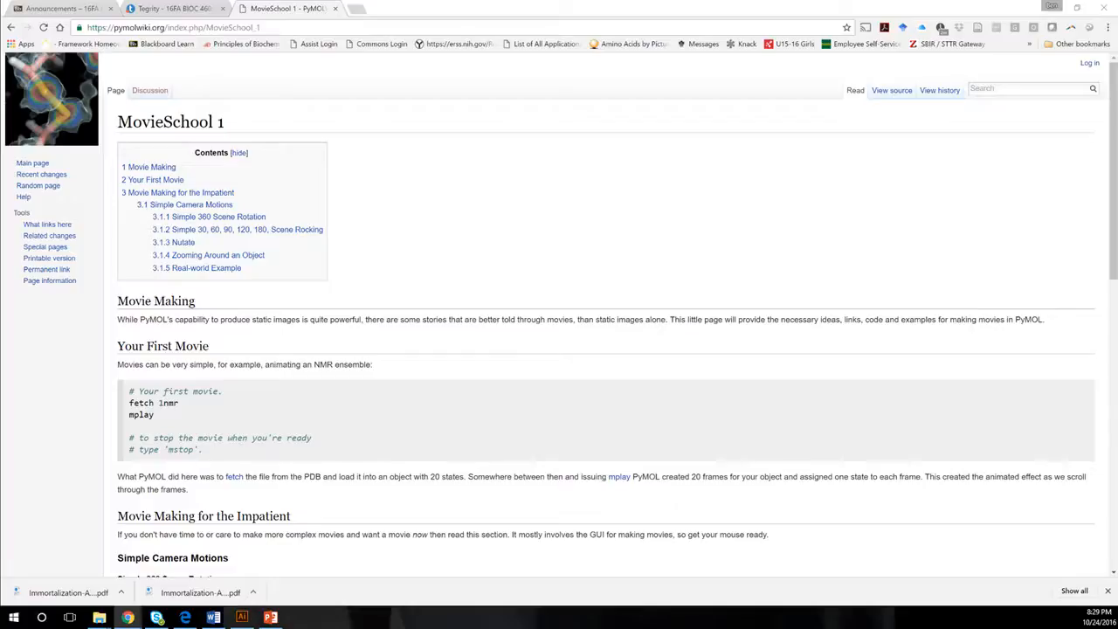
Look through the MovieSchool 1 wiki page on movie making and open the MovieSchool_2 page.
{"action": "scroll", "coordinate": [559, 315], "scroll_direction": "down", "scroll_amount": 6}
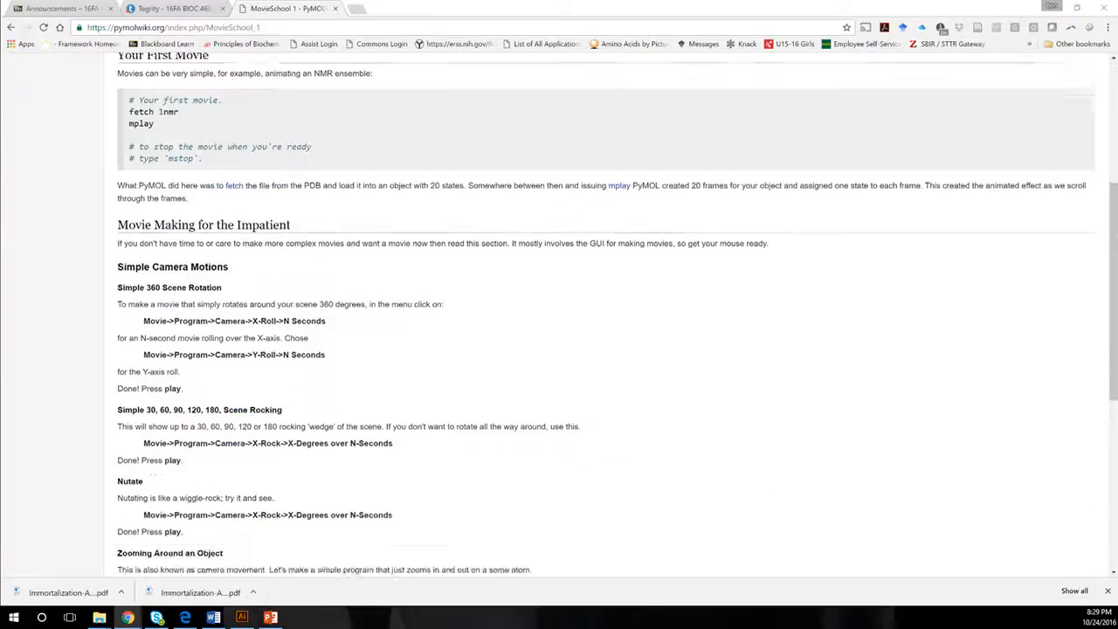
{"action": "scroll", "coordinate": [560, 314], "scroll_direction": "down", "scroll_amount": 2}
{"action": "scroll", "coordinate": [559, 315], "scroll_direction": "up", "scroll_amount": 12}
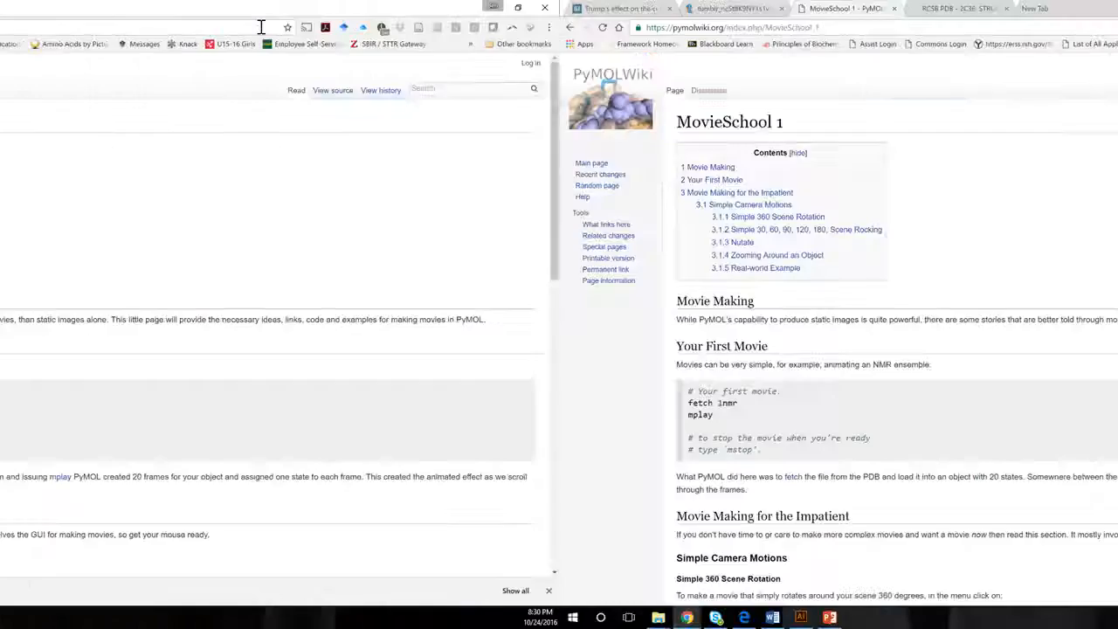
{"action": "type", "text": "2"}
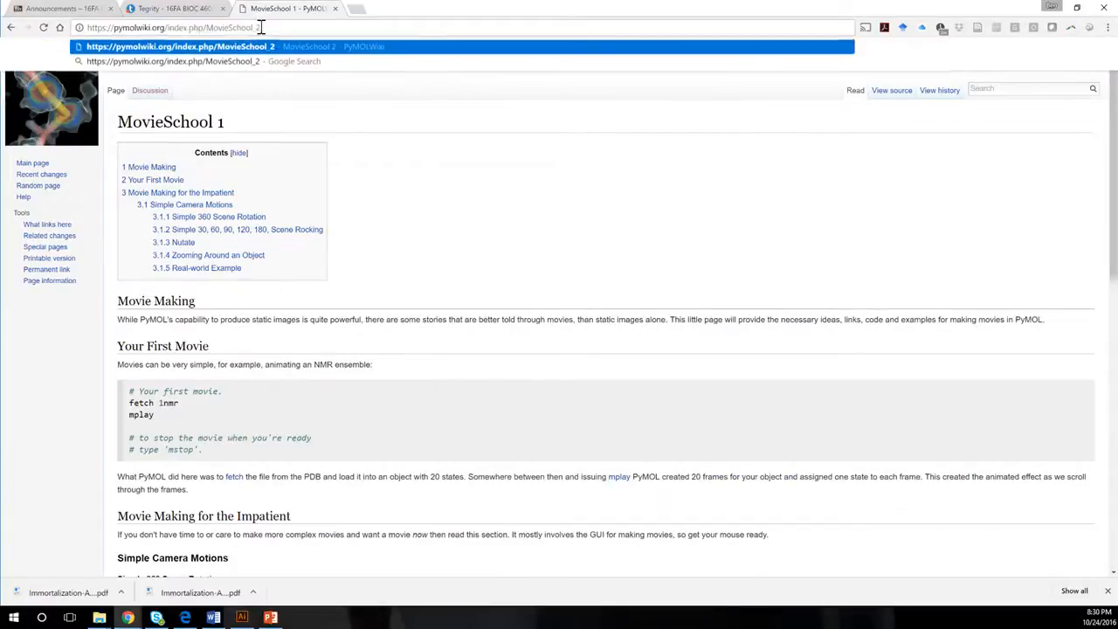
{"action": "key", "text": "Return"}
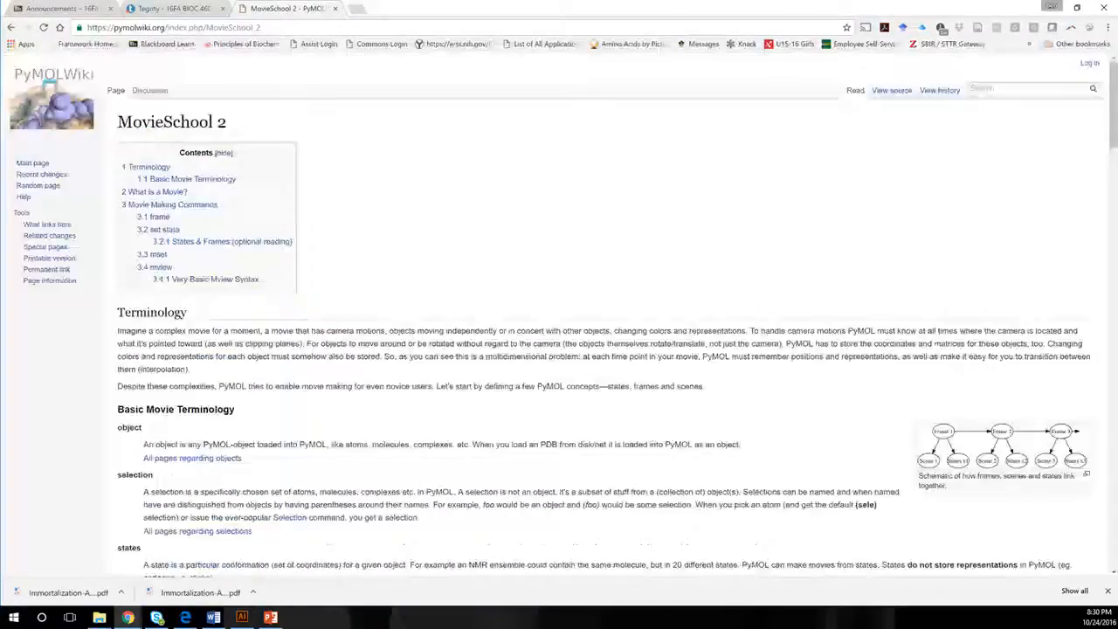
Open the MovieSchool_3 wiki page and look through its sections on movie making with the PyMOL GUI.
{"action": "left_click", "coordinate": [277, 27]}
{"action": "left_click", "coordinate": [277, 28]}
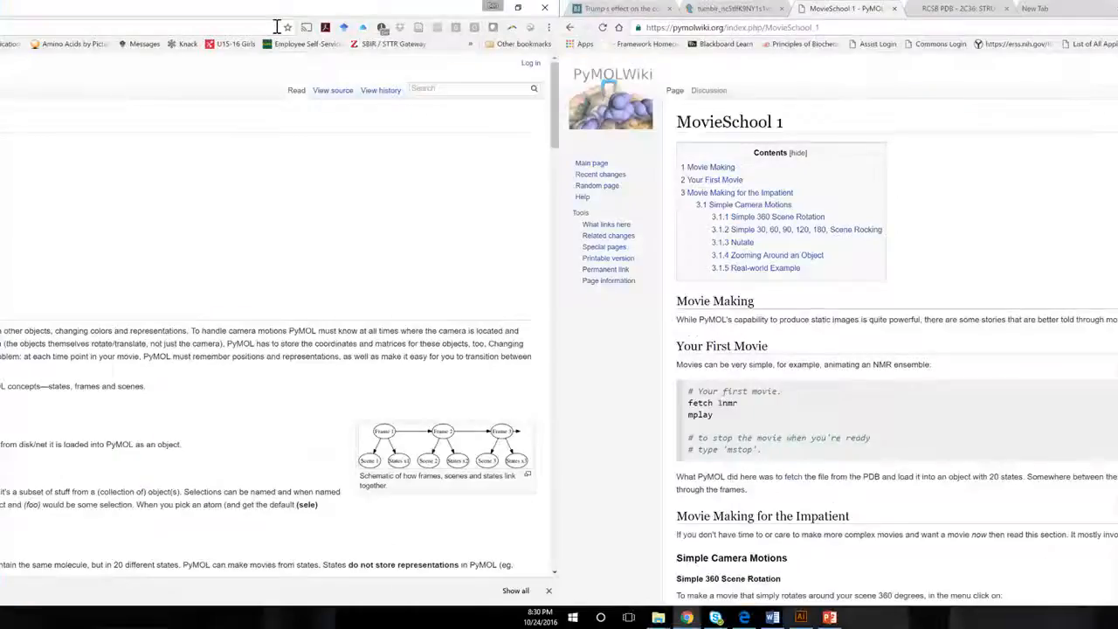
{"action": "key", "text": "BackSpace"}
{"action": "type", "text": "3"}
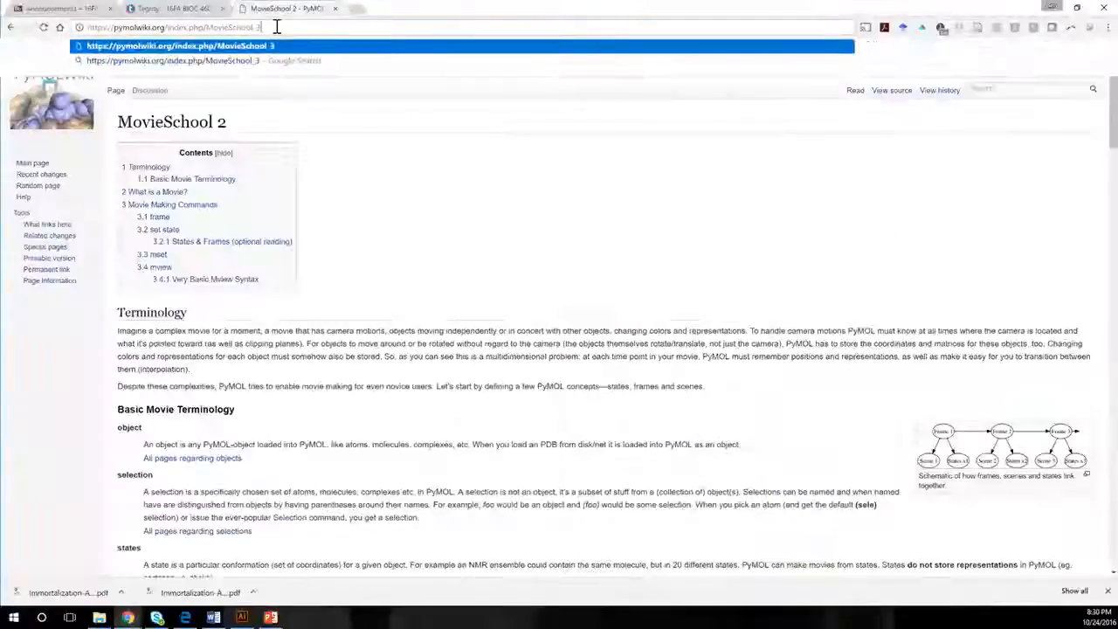
{"action": "key", "text": "Return"}
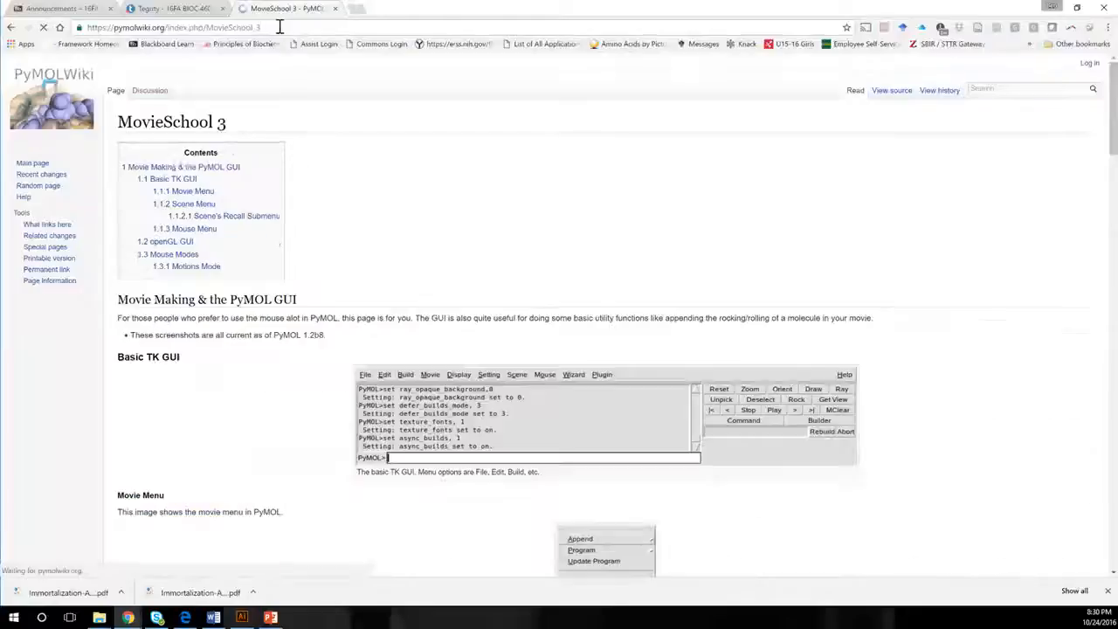
{"action": "scroll", "coordinate": [560, 350], "scroll_direction": "down", "scroll_amount": 3}
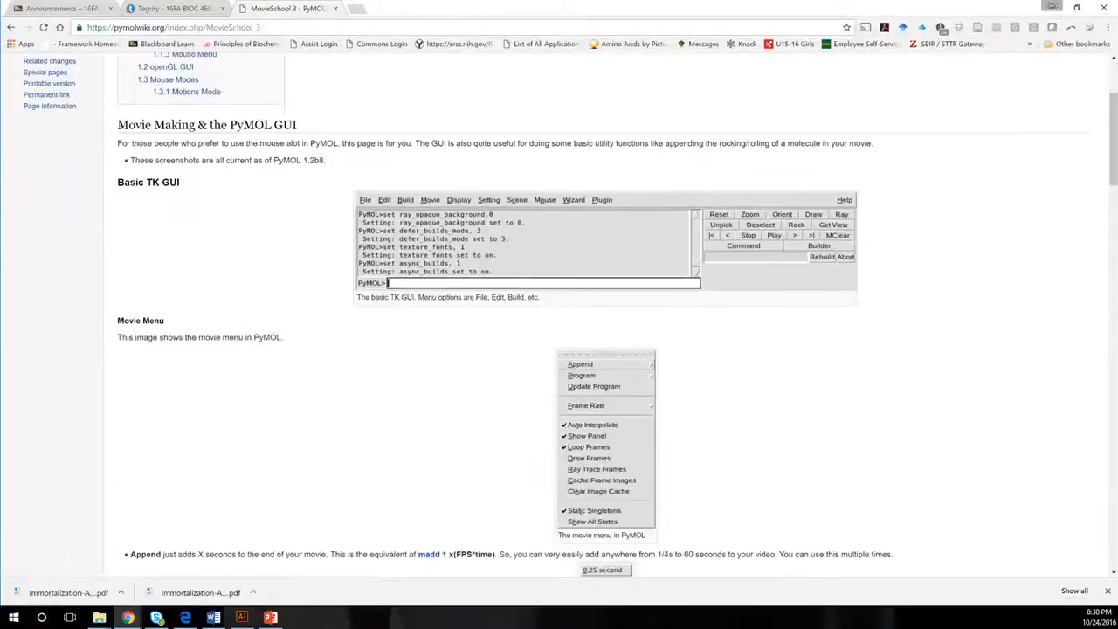
{"action": "scroll", "coordinate": [559, 315], "scroll_direction": "down", "scroll_amount": 5}
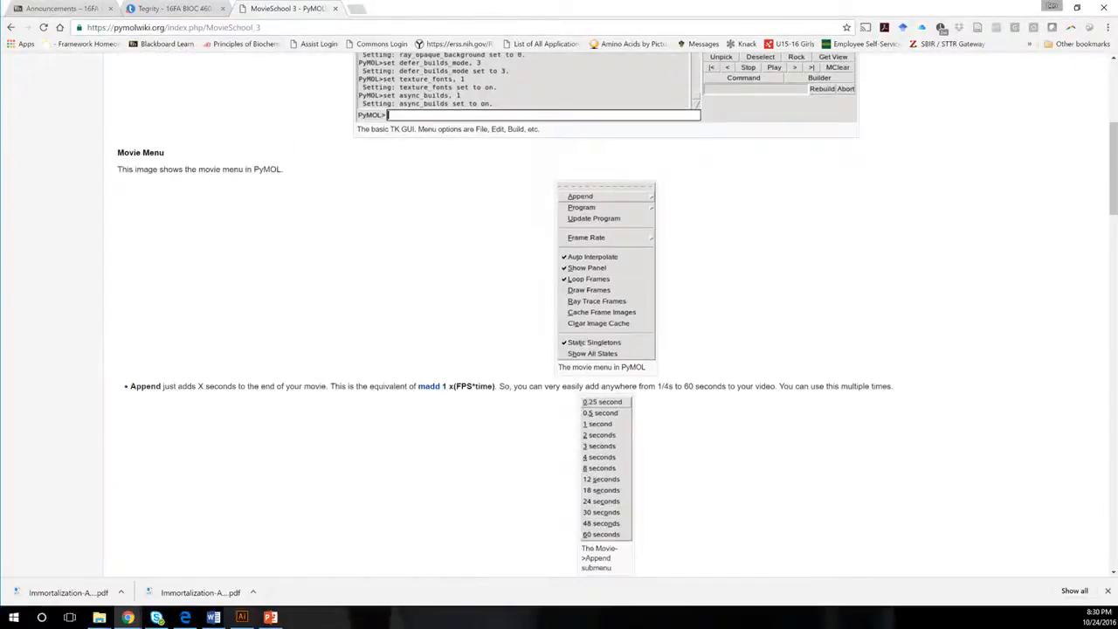
{"action": "scroll", "coordinate": [560, 314], "scroll_direction": "down", "scroll_amount": 10}
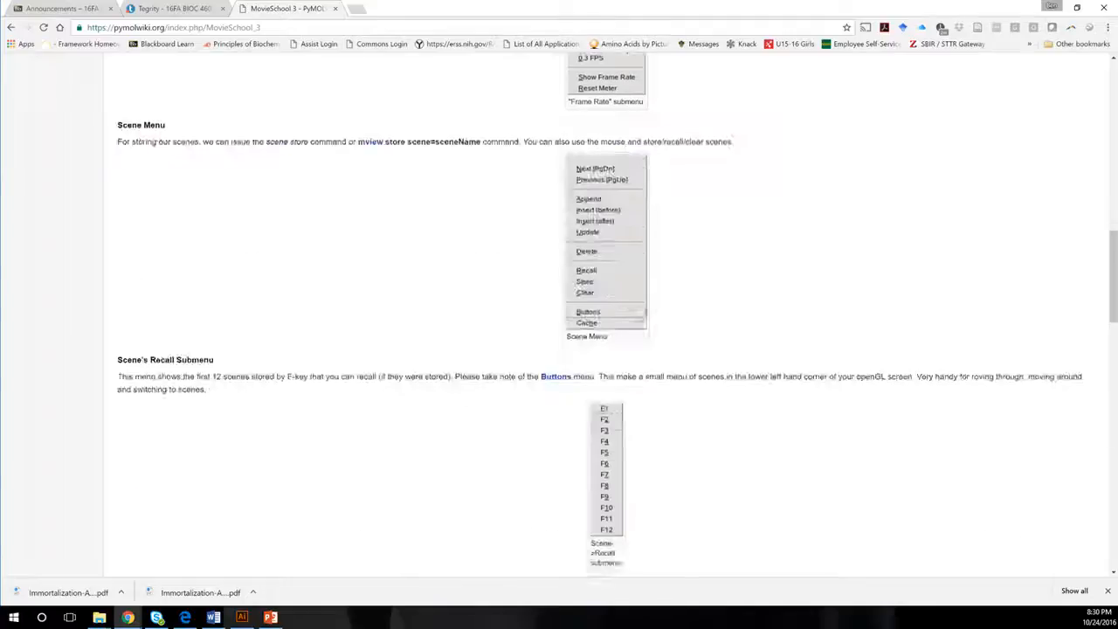
{"action": "scroll", "coordinate": [559, 315], "scroll_direction": "down", "scroll_amount": 7}
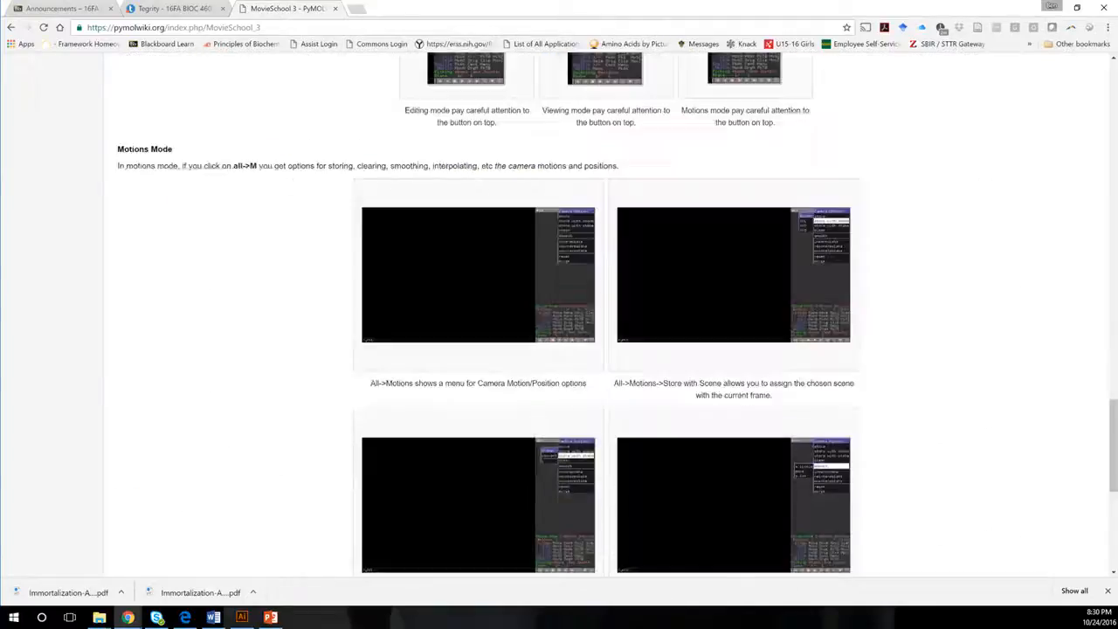
{"action": "scroll", "coordinate": [559, 315], "scroll_direction": "up", "scroll_amount": 20}
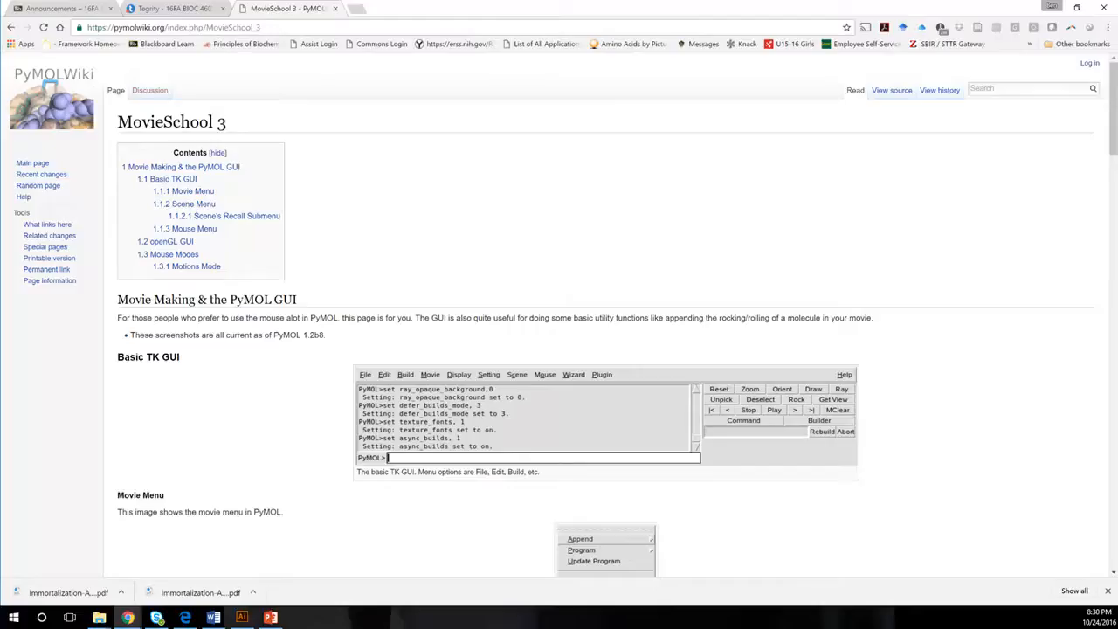
Open the MovieSchool_6 wiki page about exporting a movie.
{"action": "left_click_drag", "start_coordinate": [256, 27], "coordinate": [267, 27]}
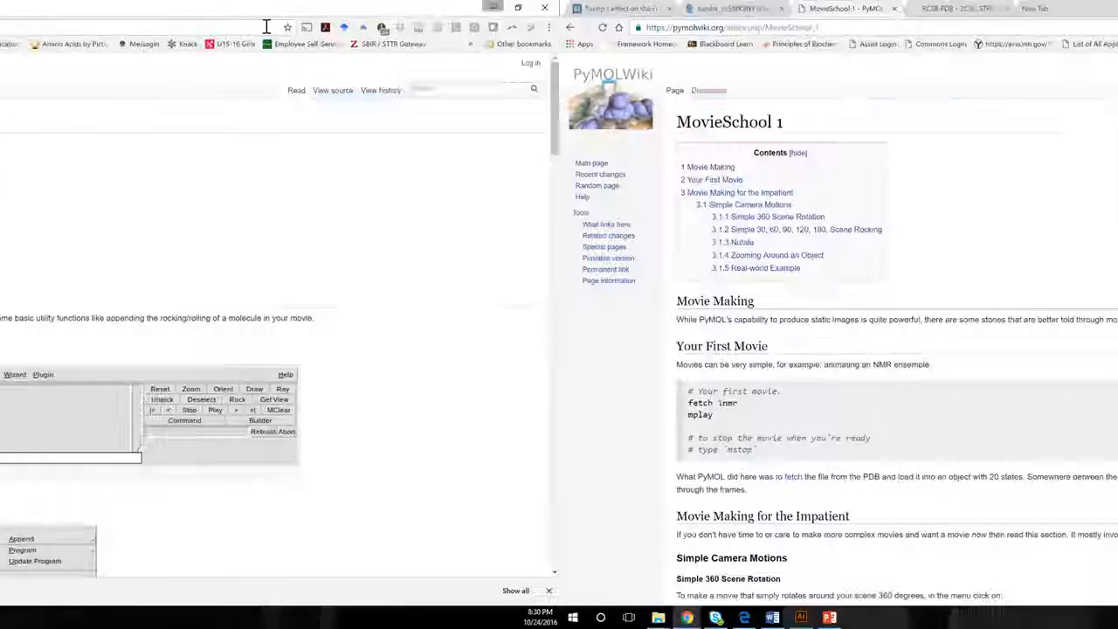
{"action": "type", "text": "6"}
{"action": "key", "text": "Return"}
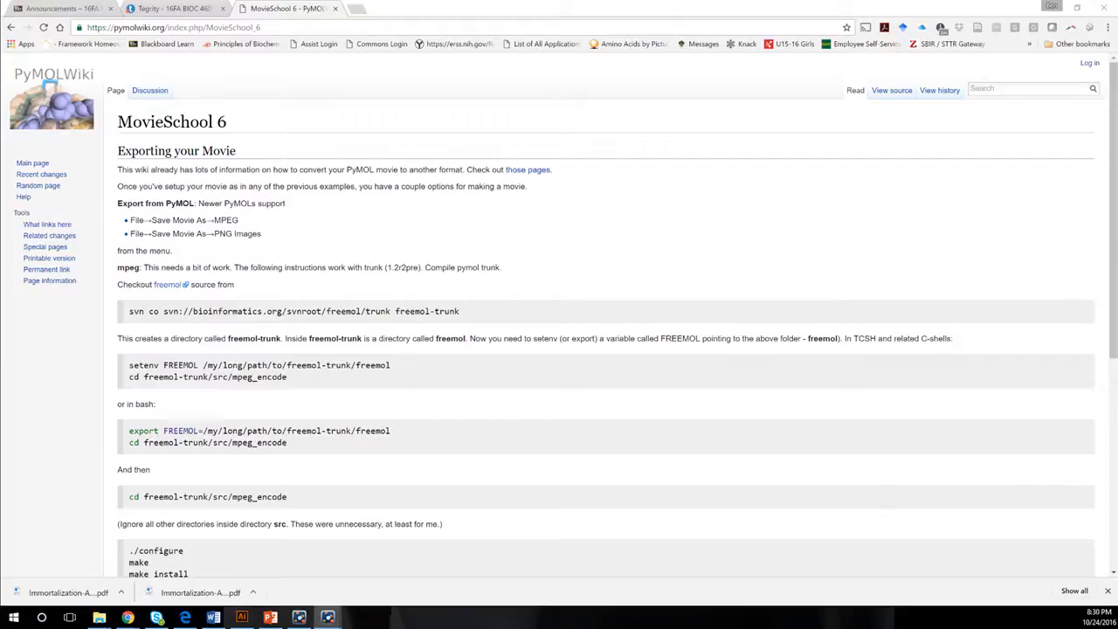
Switch to PyMOL, place its command window clear of the viewer, and fetch structure 2c36.
{"action": "left_click_drag", "start_coordinate": [263, 267], "coordinate": [801, 469]}
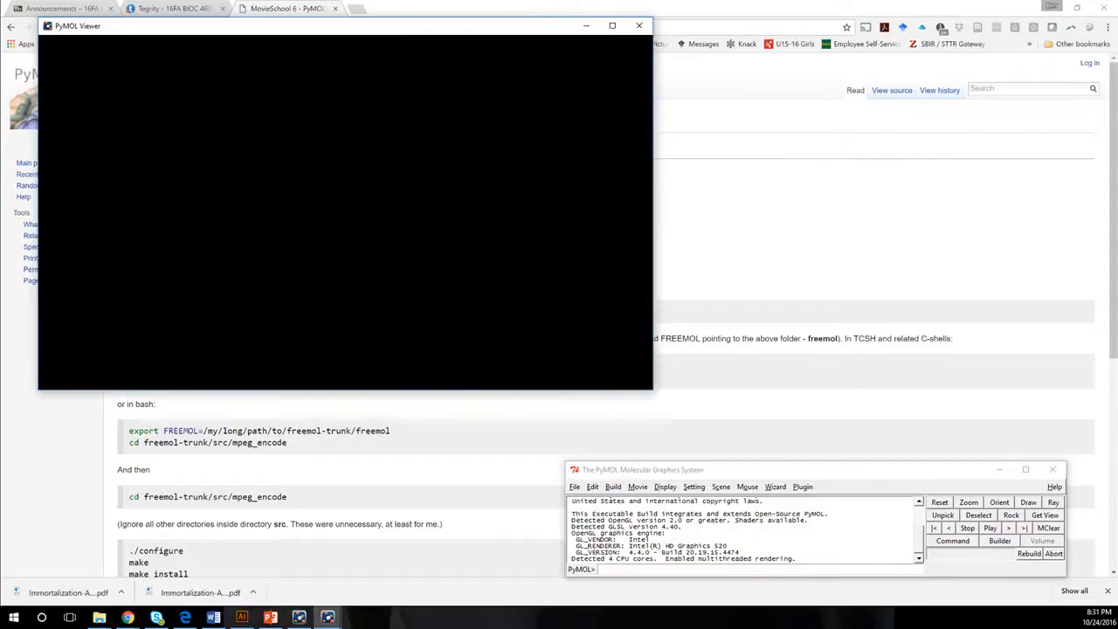
{"action": "left_click", "coordinate": [623, 568]}
{"action": "type", "text": "fetch"}
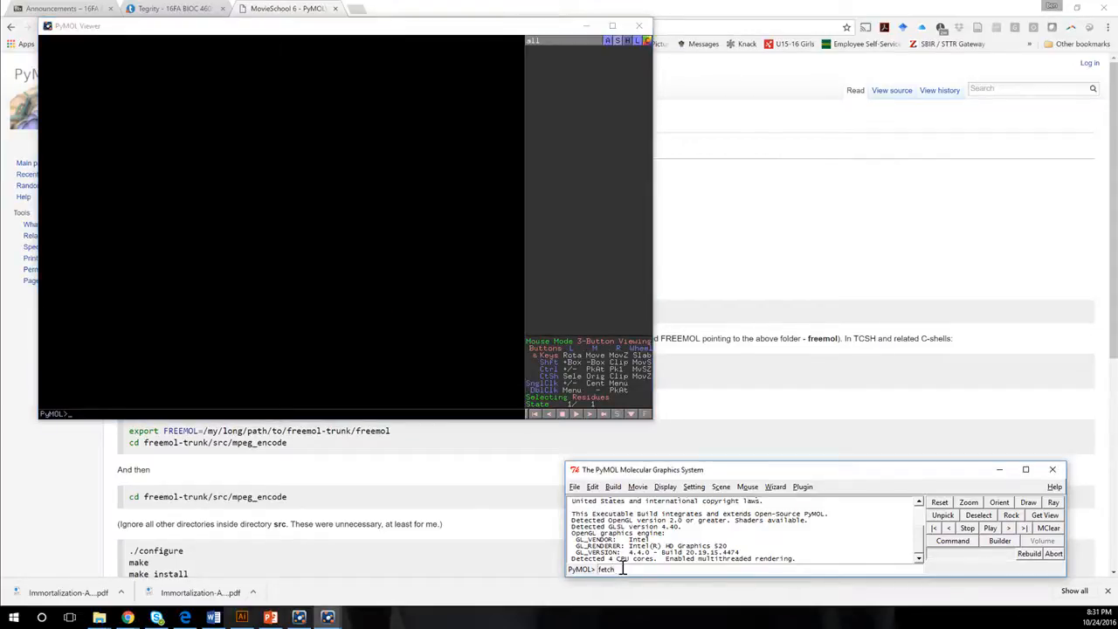
{"action": "type", "text": " 2gb"}
{"action": "type", "text": "6"}
{"action": "key", "text": "Return"}
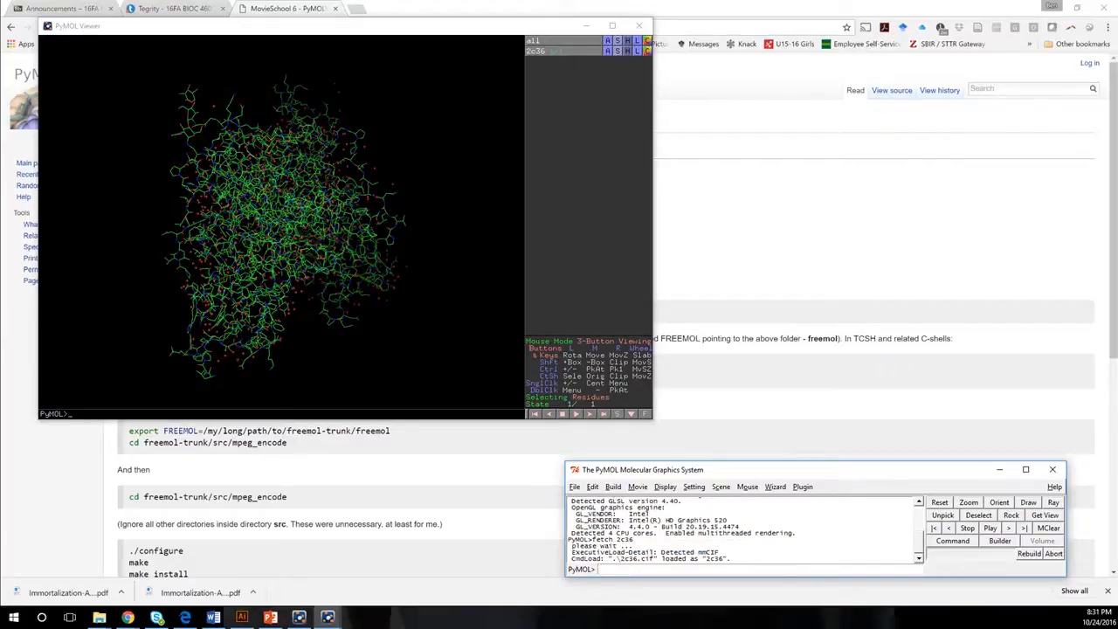
Remove everything that is not polymer from the loaded structure with the command "remove not polymer".
{"action": "left_click_drag", "start_coordinate": [280, 218], "coordinate": [375, 219]}
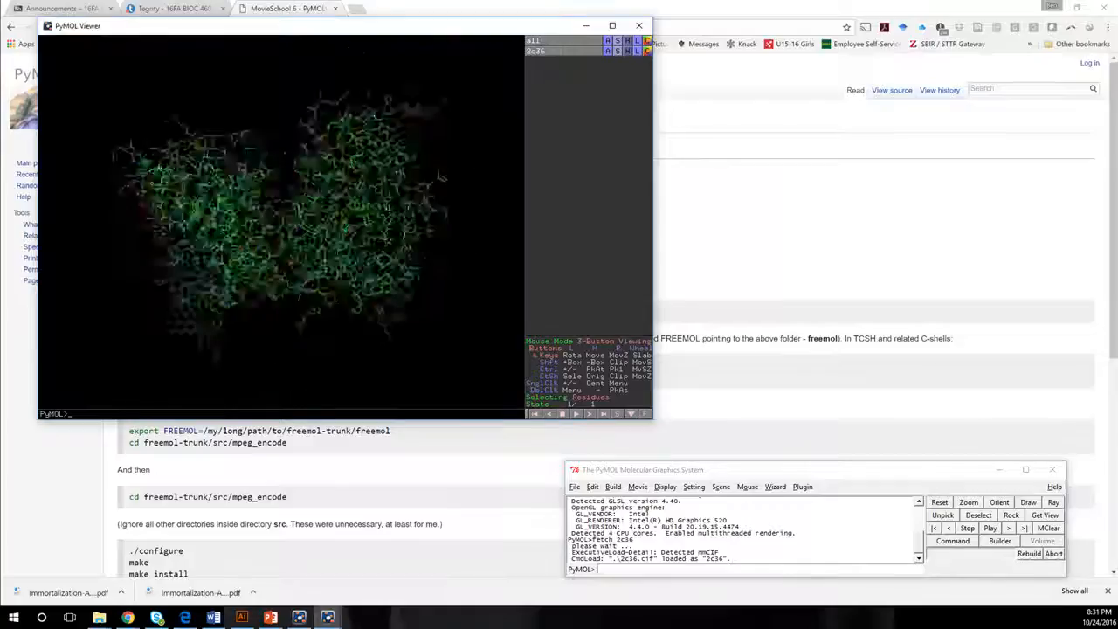
{"action": "left_click", "coordinate": [611, 569]}
{"action": "type", "text": "re"}
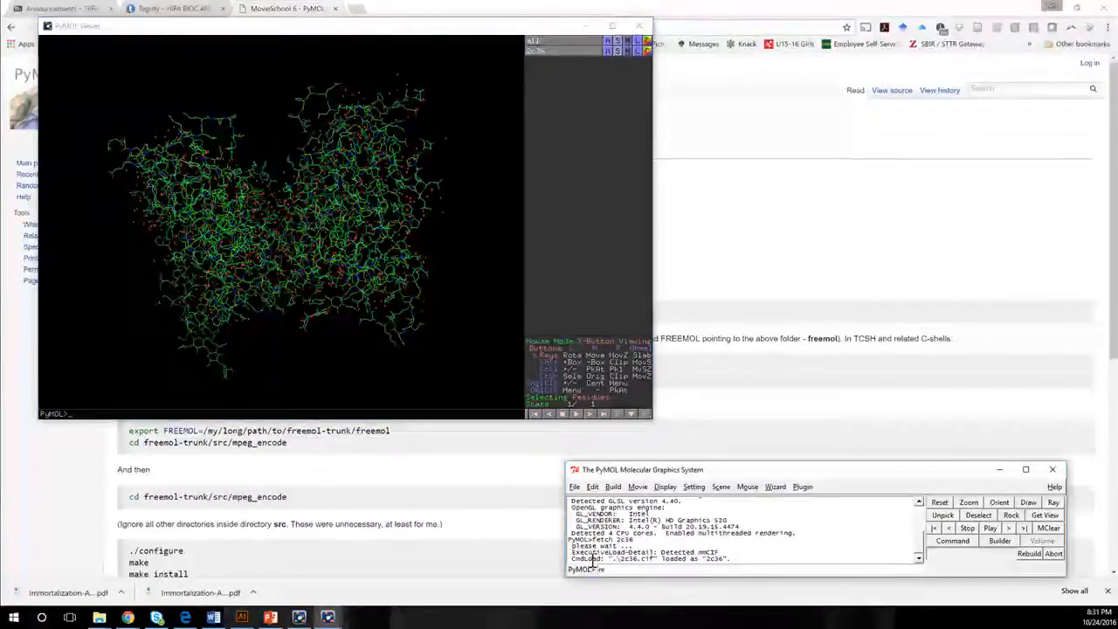
{"action": "type", "text": "move not"}
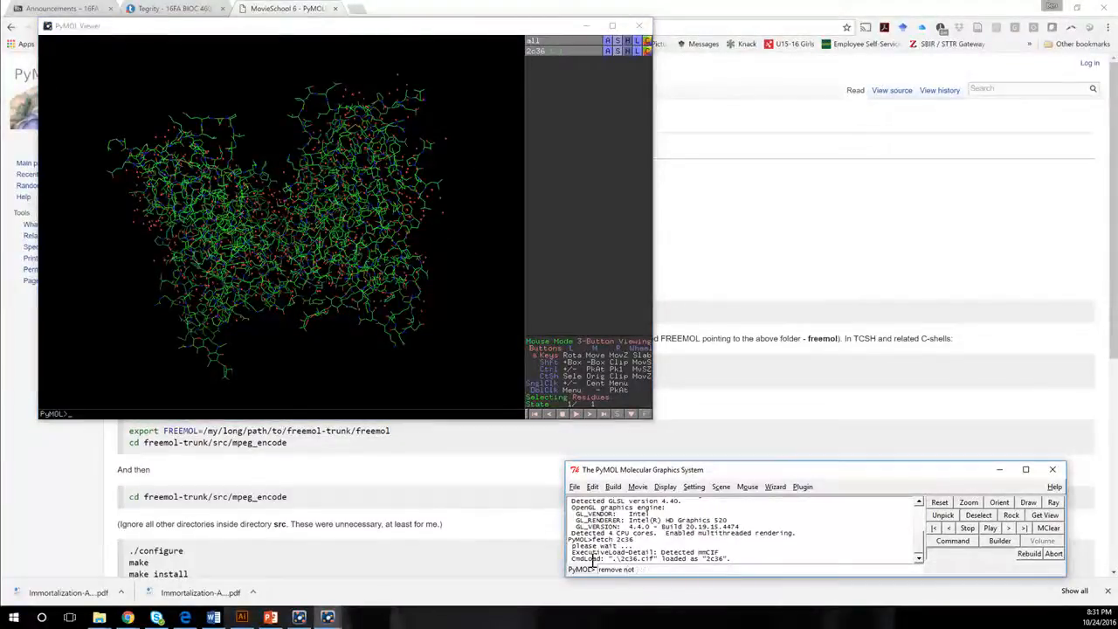
{"action": "type", "text": " polymer"}
{"action": "key", "text": "Return"}
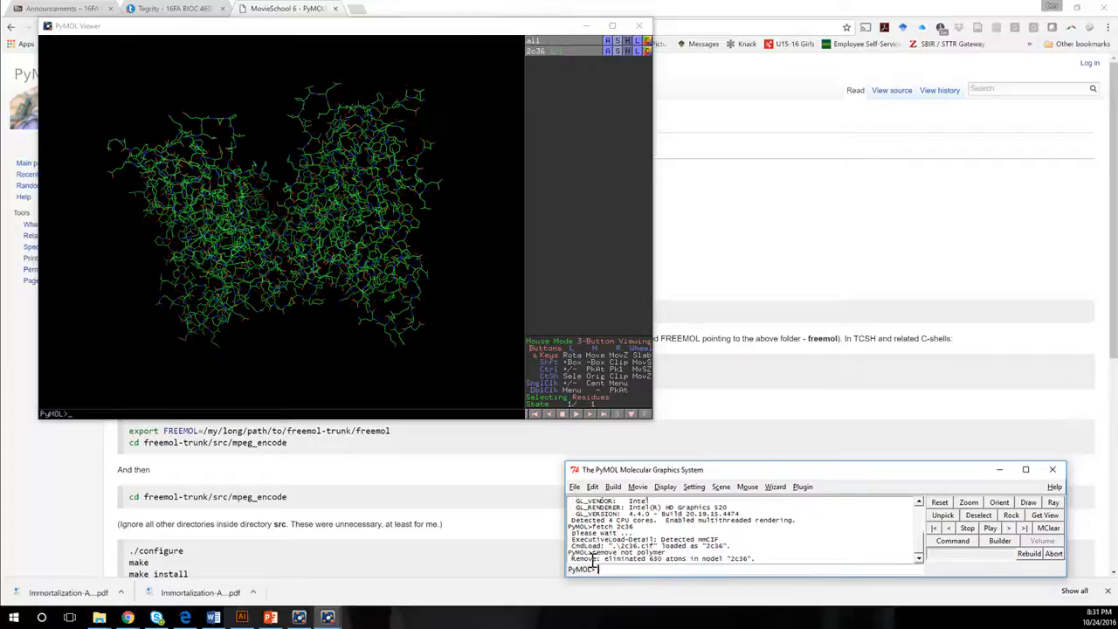
Create a selection named hideme that contains chain B.
{"action": "left_click", "coordinate": [376, 263]}
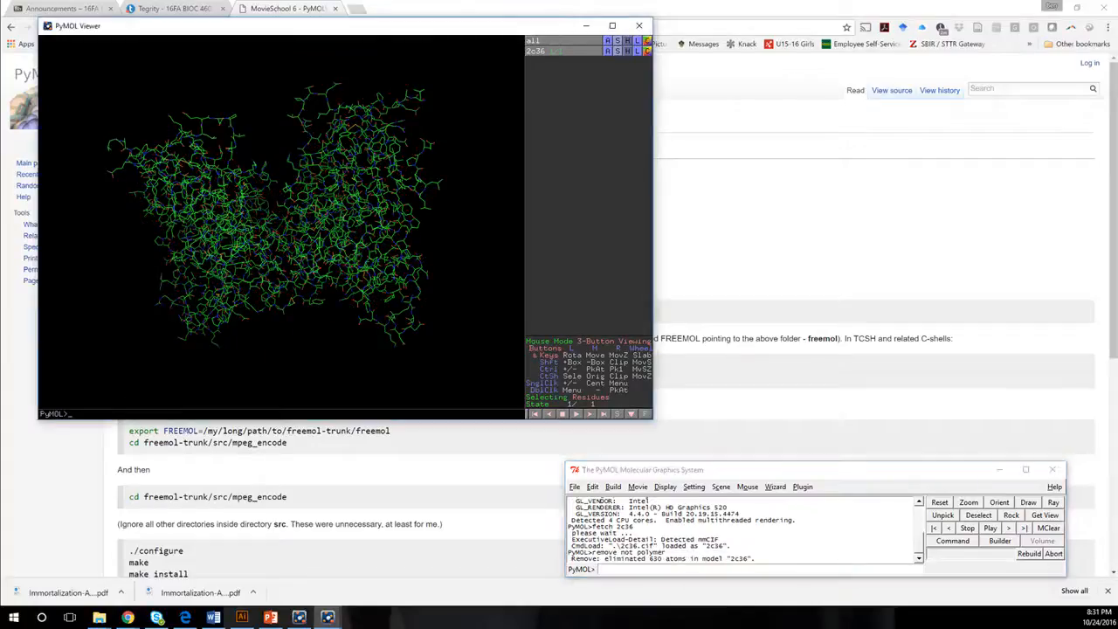
{"action": "left_click", "coordinate": [620, 569]}
{"action": "type", "text": "se"}
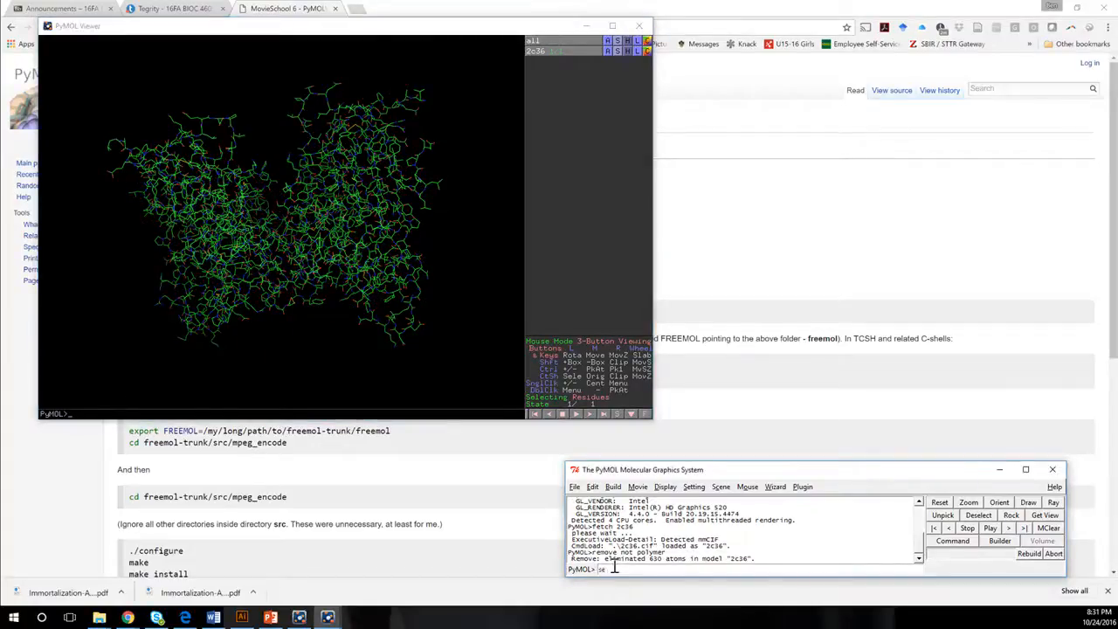
{"action": "type", "text": "lect hideme, chain B"}
{"action": "key", "text": "Return"}
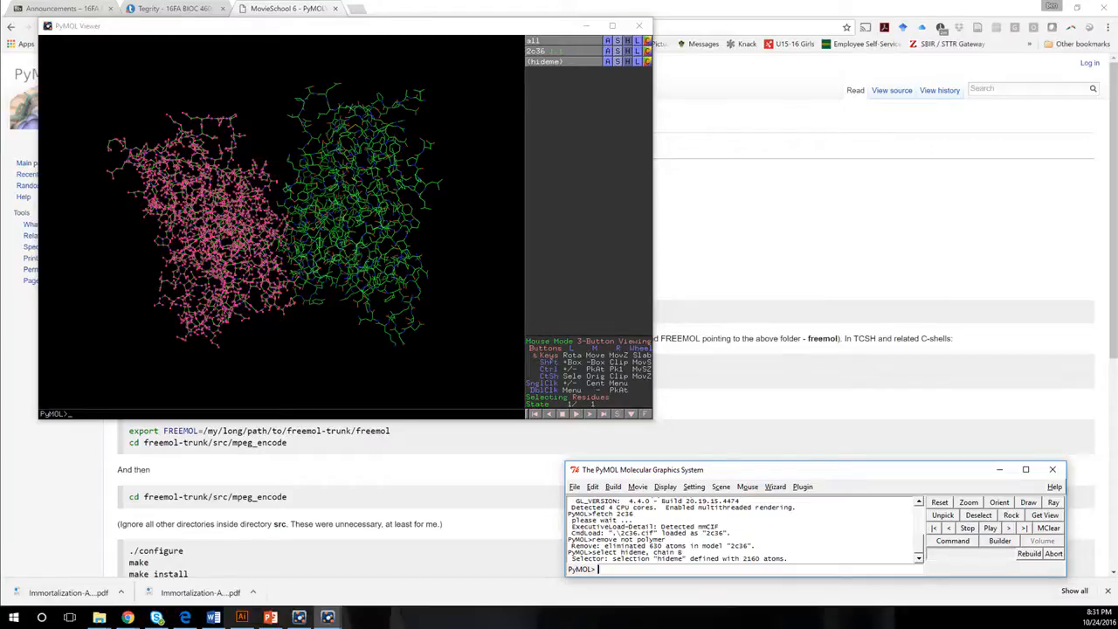
Hide the lines of the hideme selection and turn off its selection markers.
{"action": "left_click", "coordinate": [627, 61]}
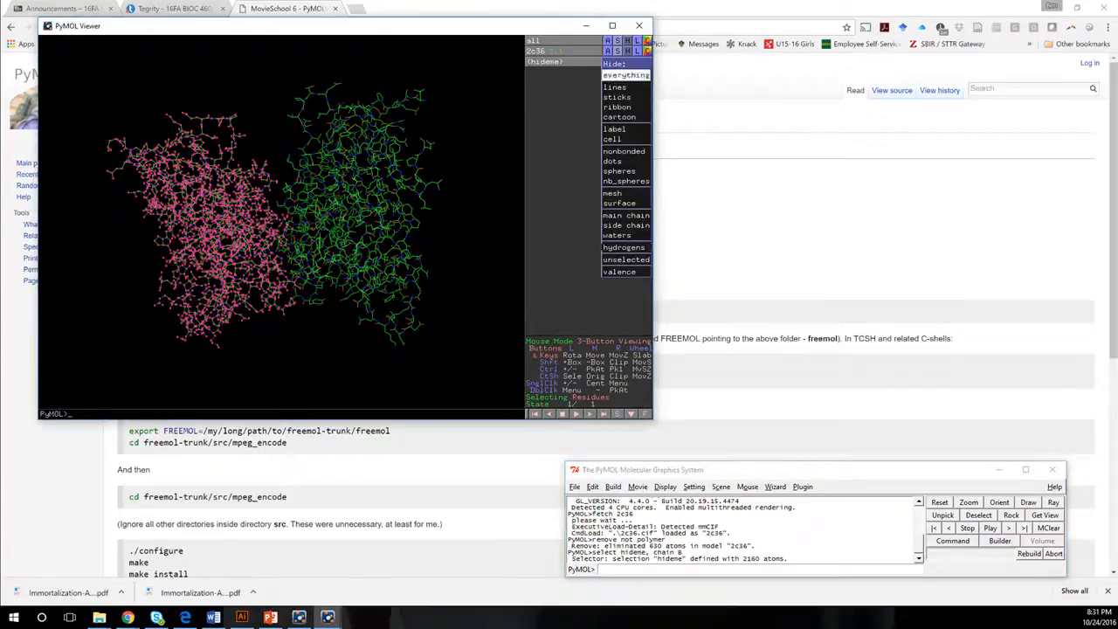
{"action": "left_click", "coordinate": [614, 86]}
{"action": "left_click", "coordinate": [425, 175]}
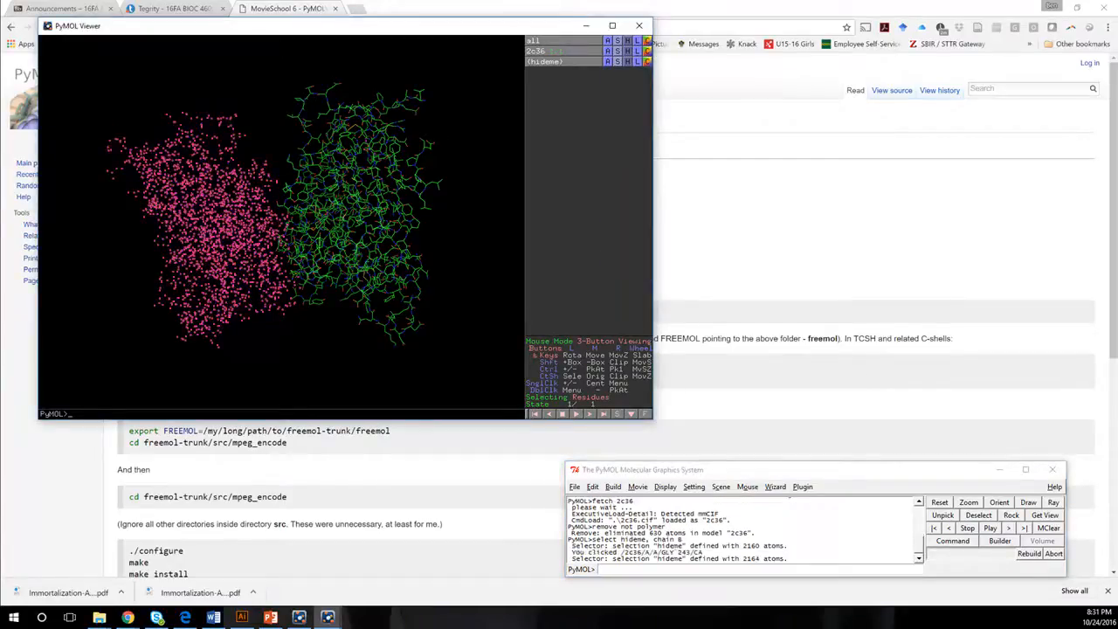
{"action": "left_click", "coordinate": [560, 62]}
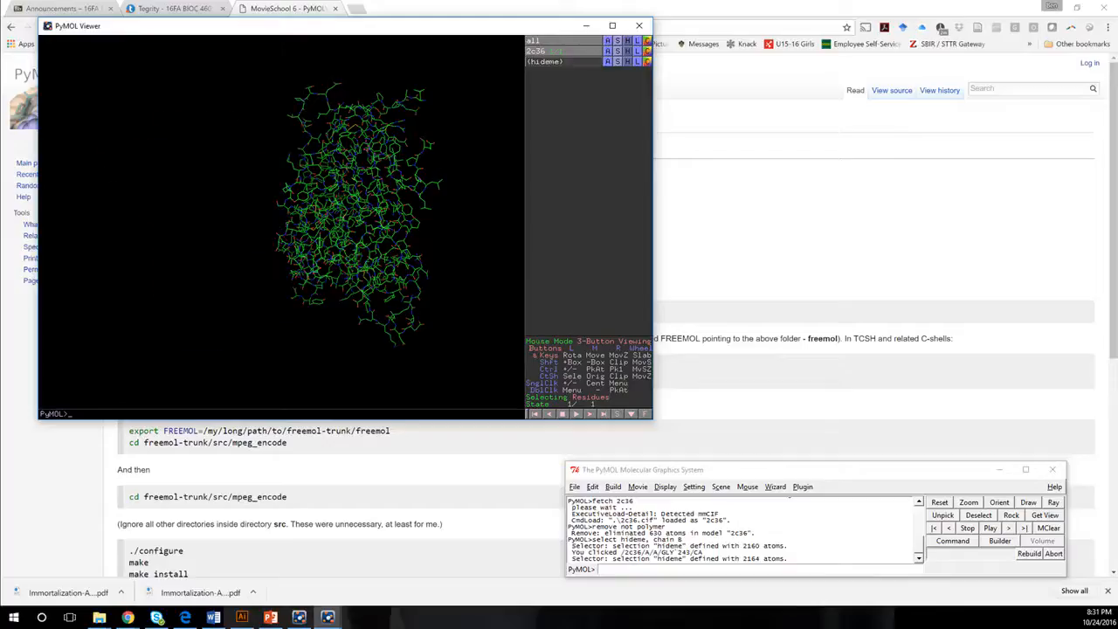
Delete the hideme selection with a delete command.
{"action": "left_click", "coordinate": [635, 568]}
{"action": "type", "text": "de"}
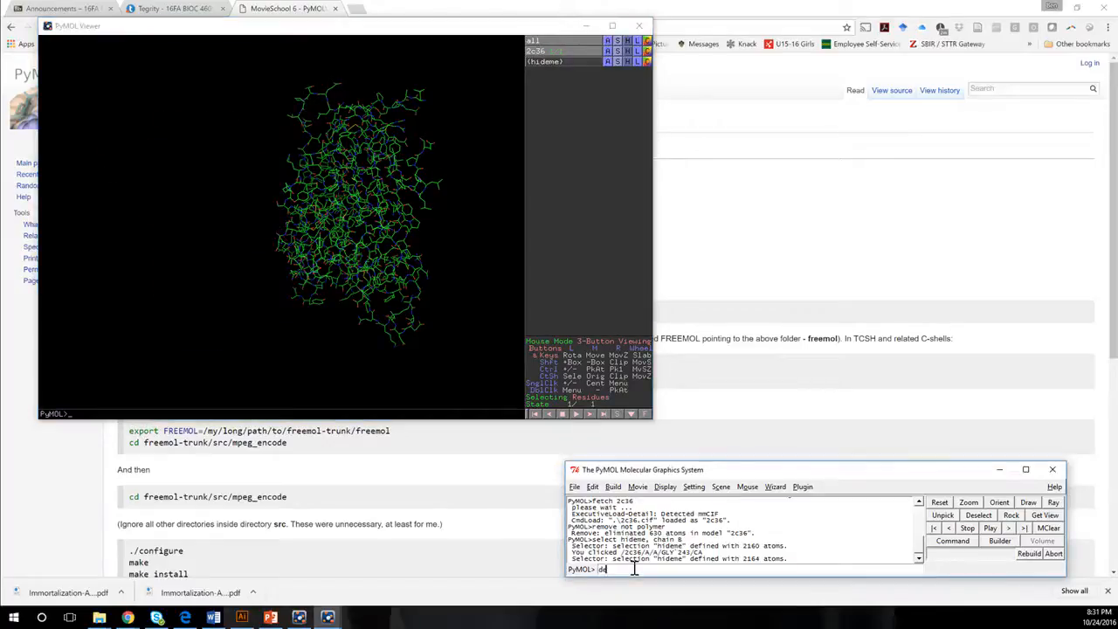
{"action": "type", "text": "lete hideme"}
{"action": "key", "text": "Return"}
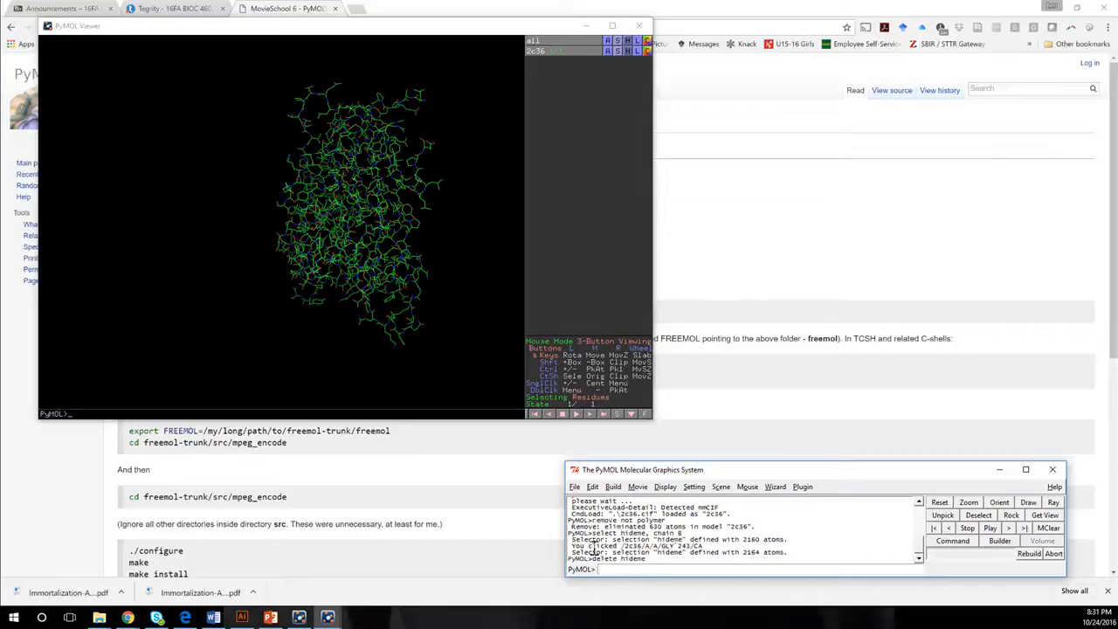
Display the amino acid sequence above the structure in the viewer.
{"action": "left_click", "coordinate": [665, 487]}
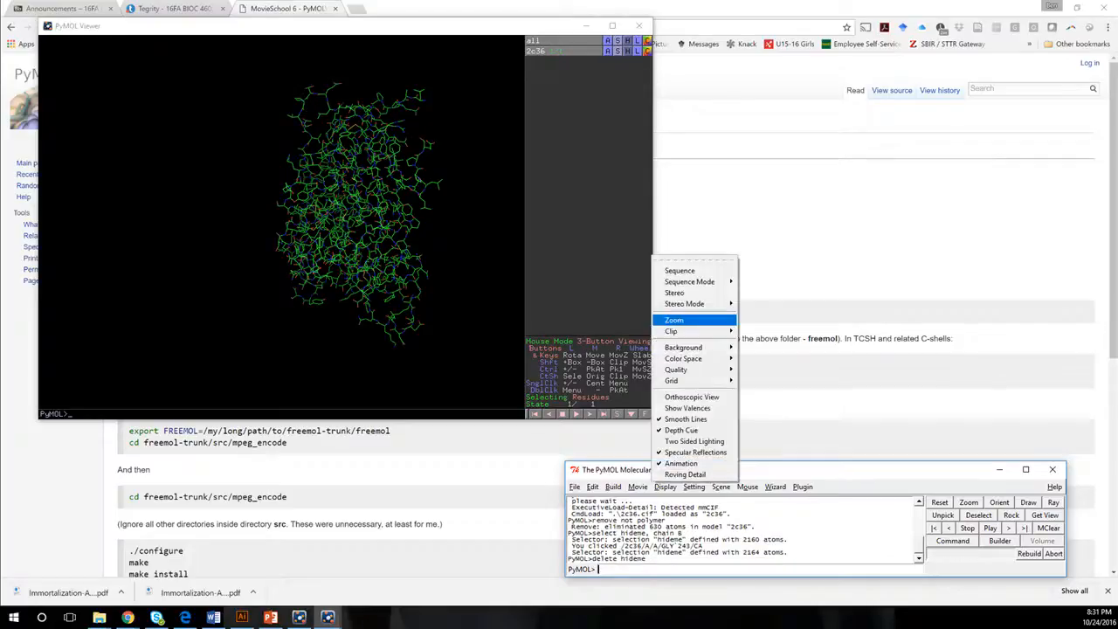
{"action": "left_click", "coordinate": [681, 270]}
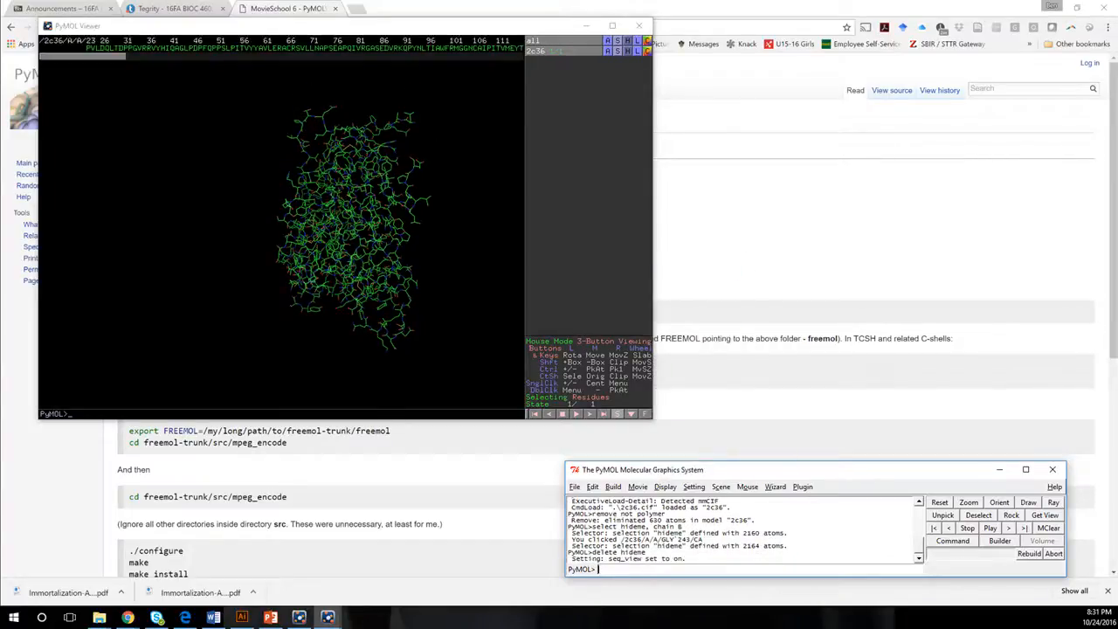
{"action": "mouse_move", "coordinate": [82, 57]}
{"action": "left_mouse_down"}
{"action": "mouse_move", "coordinate": [482, 57]}
{"action": "mouse_move", "coordinate": [83, 57]}
{"action": "left_mouse_up"}
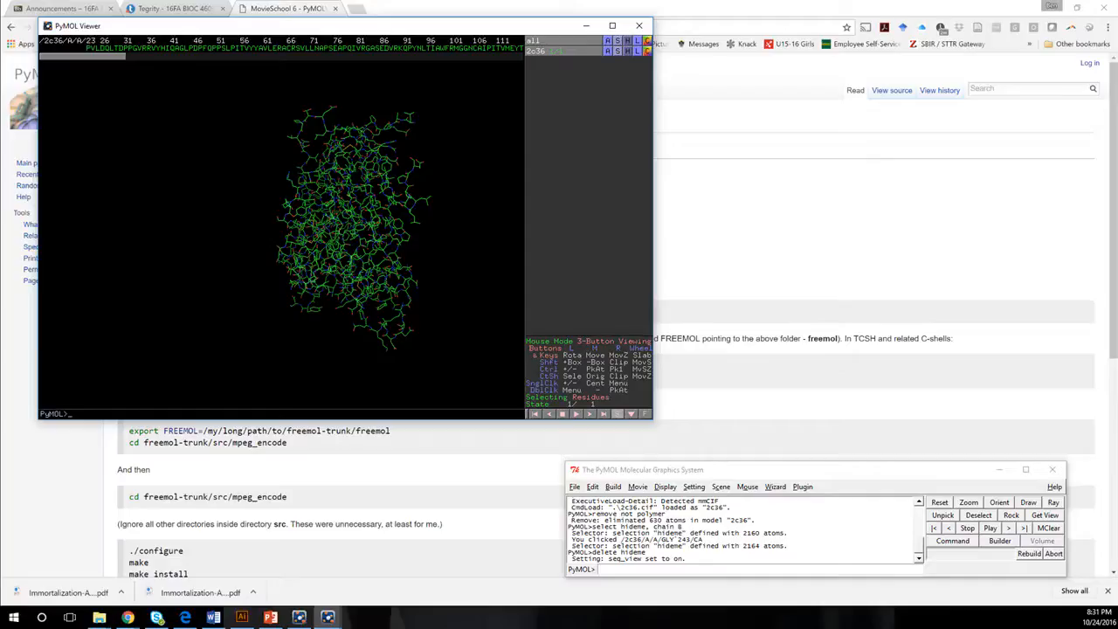
Show the 2c36 object as spheres and rotate it to inspect both chains.
{"action": "left_click", "coordinate": [616, 50]}
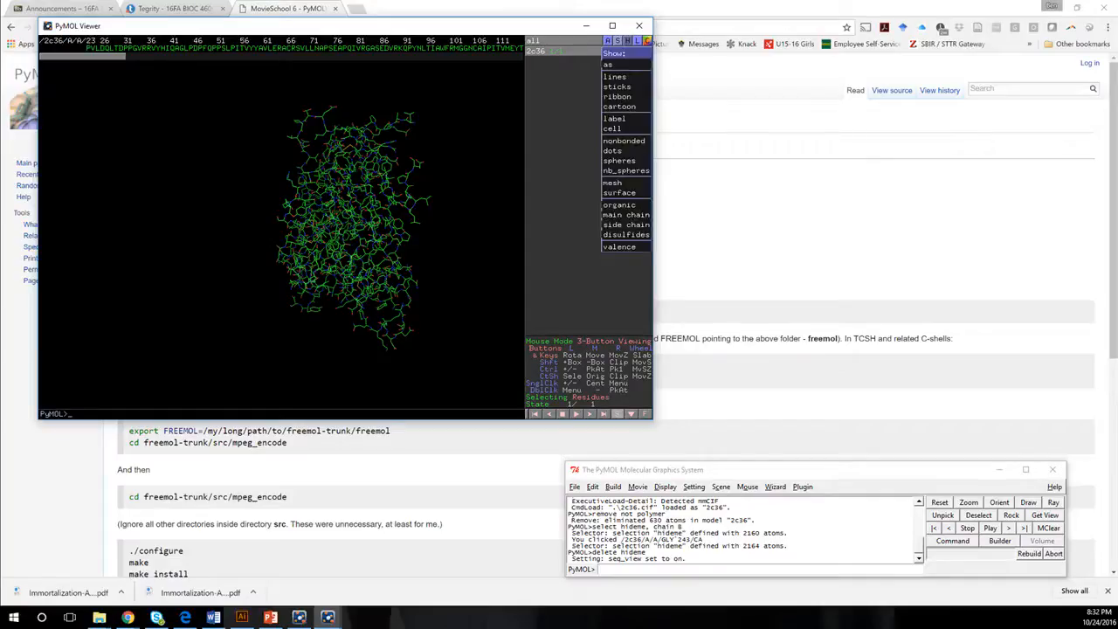
{"action": "left_click", "coordinate": [620, 160]}
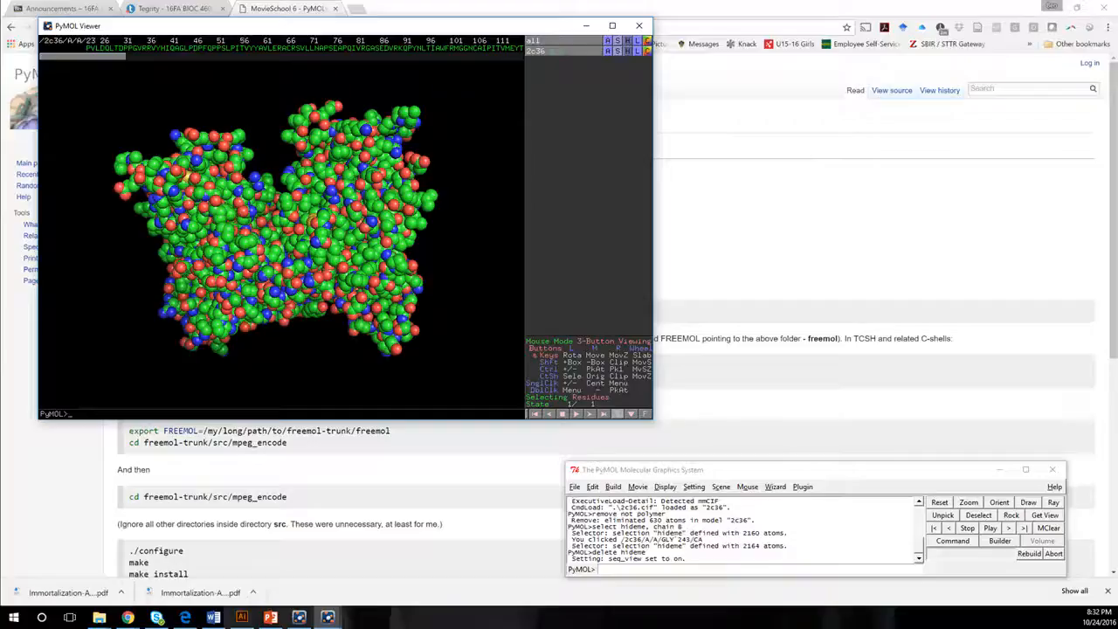
{"action": "left_click_drag", "start_coordinate": [382, 336], "coordinate": [336, 223]}
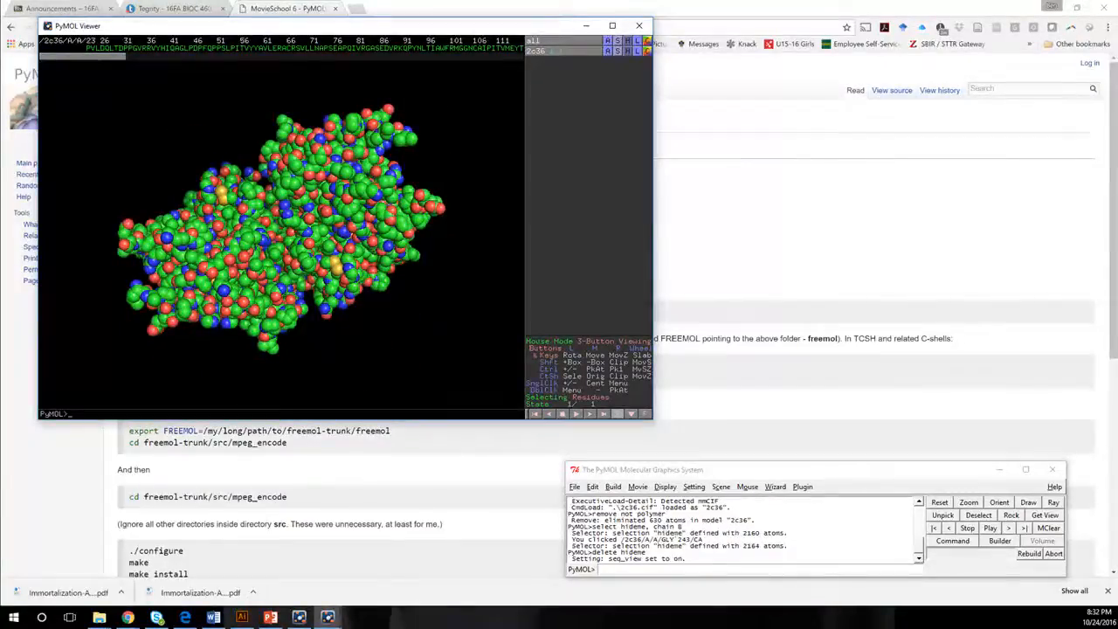
{"action": "left_click", "coordinate": [612, 566]}
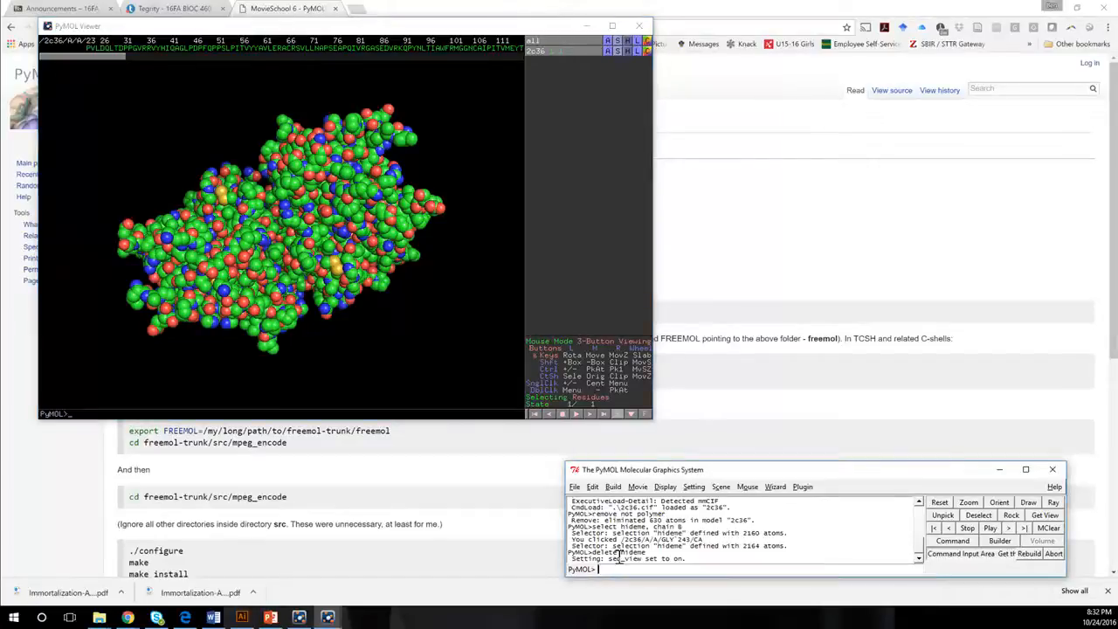
Hide every representation of all objects in the viewer.
{"action": "left_click", "coordinate": [628, 41]}
{"action": "left_click", "coordinate": [625, 66]}
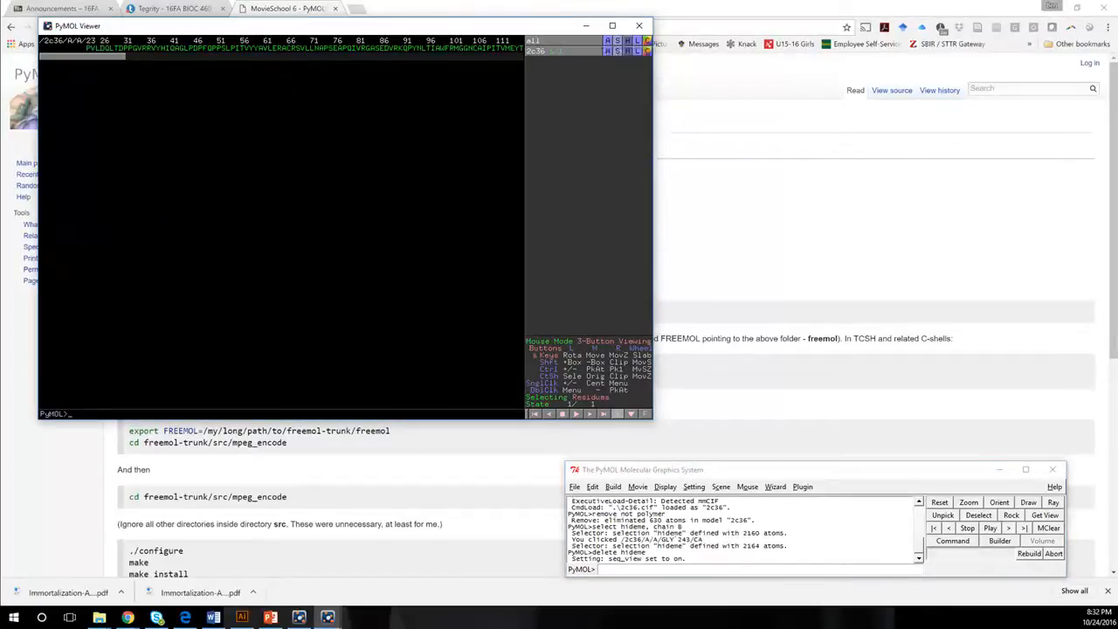
{"action": "left_click", "coordinate": [616, 41]}
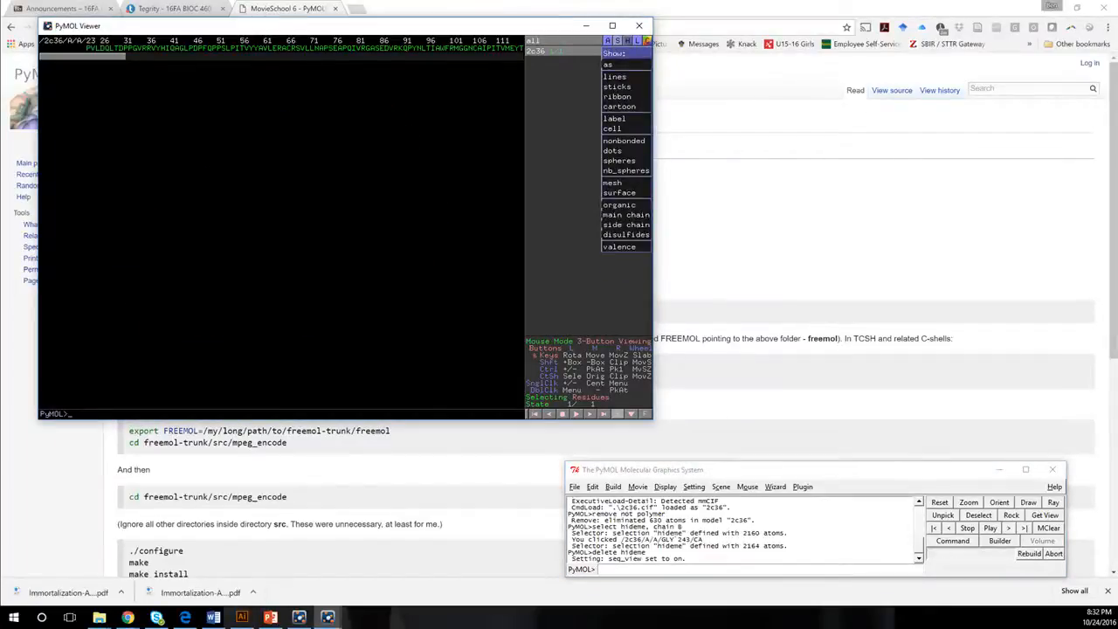
Define a selection named gD containing chain A with a select command.
{"action": "left_click", "coordinate": [626, 568]}
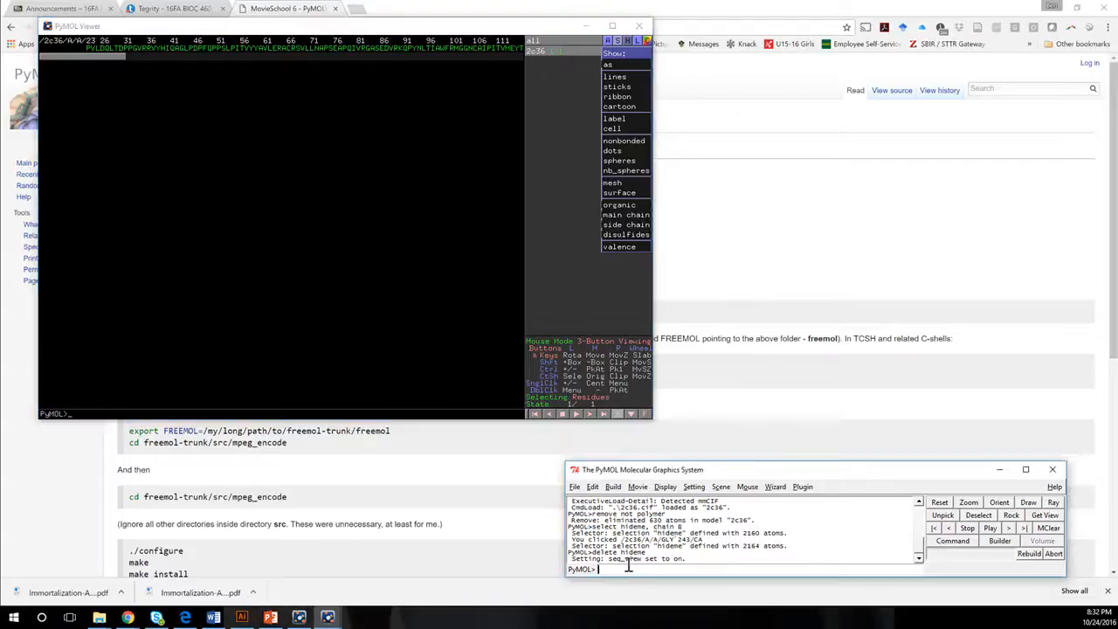
{"action": "type", "text": "select gD, chain A"}
{"action": "key", "text": "Return"}
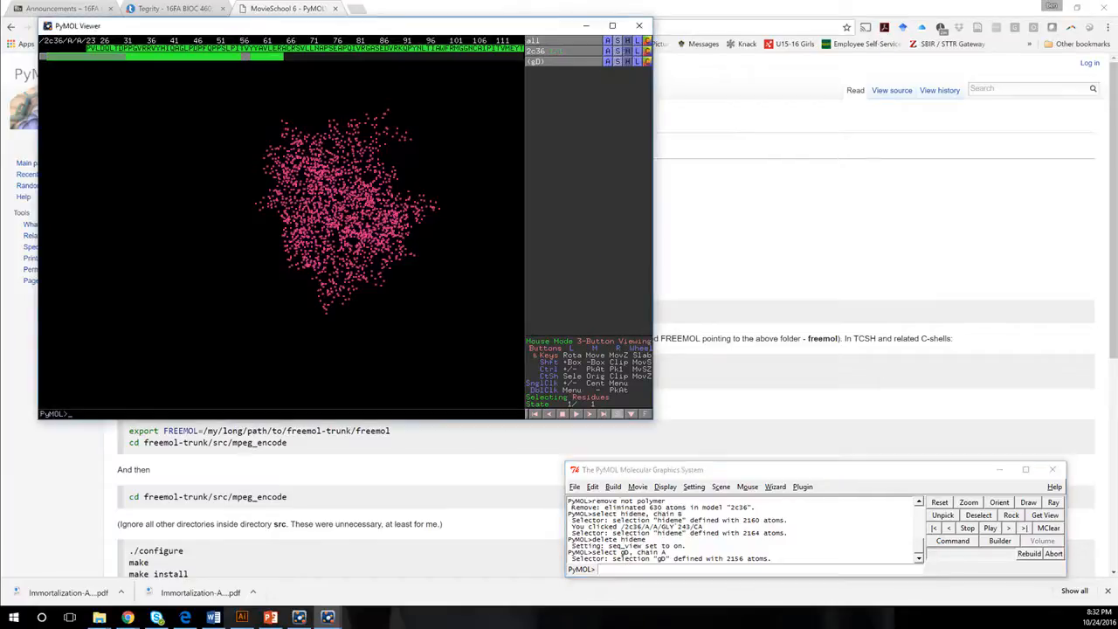
Show the gD selection as spheres and color it white.
{"action": "left_click", "coordinate": [617, 62]}
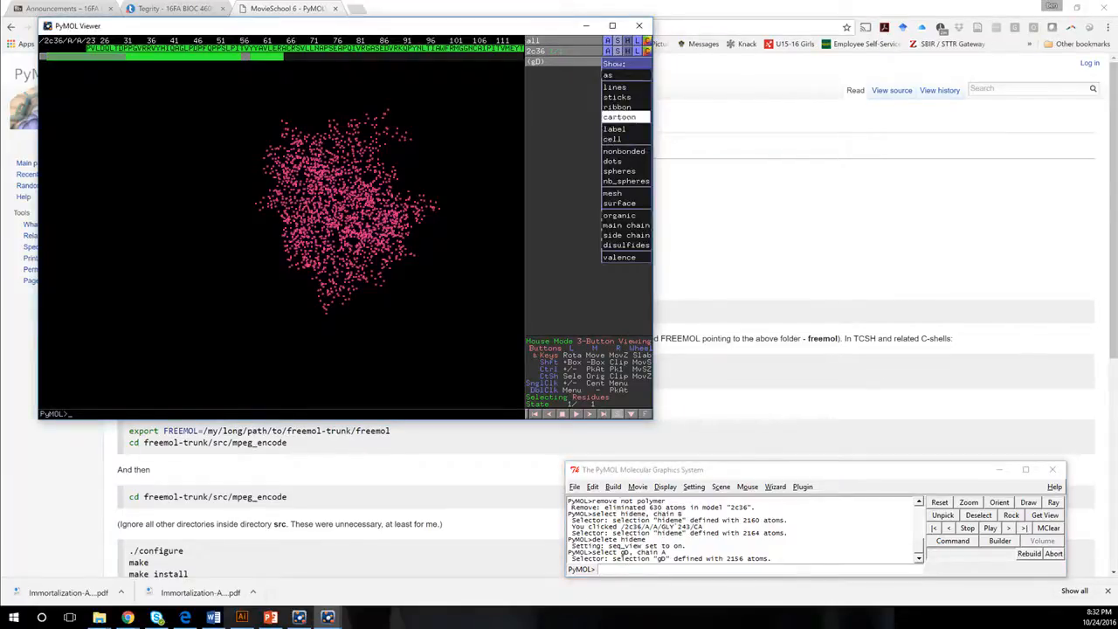
{"action": "left_click", "coordinate": [623, 171]}
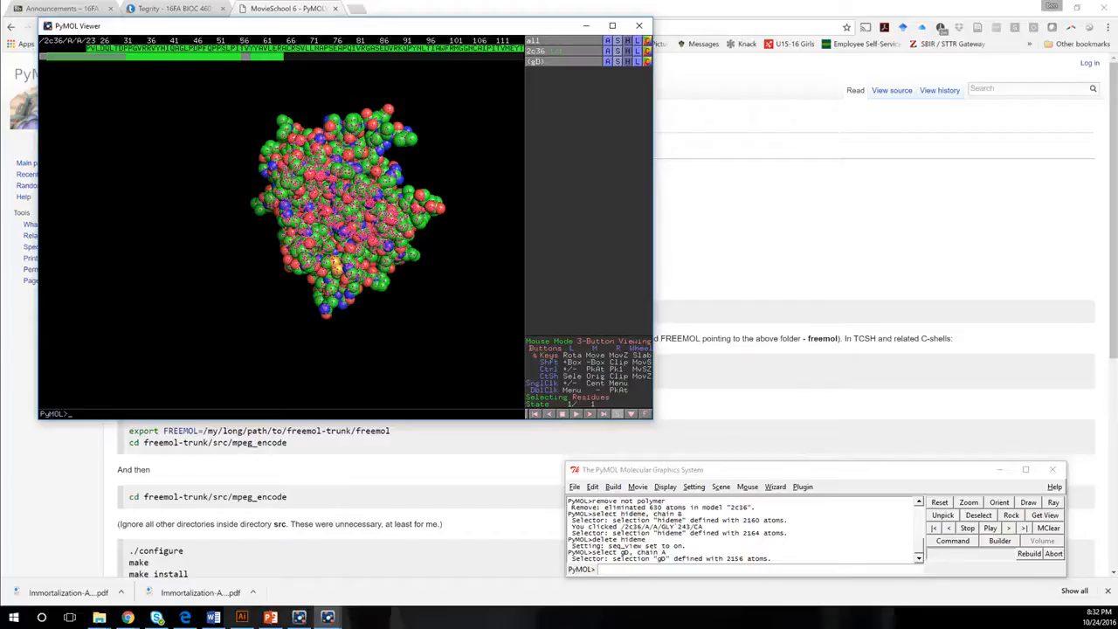
{"action": "left_click", "coordinate": [646, 61]}
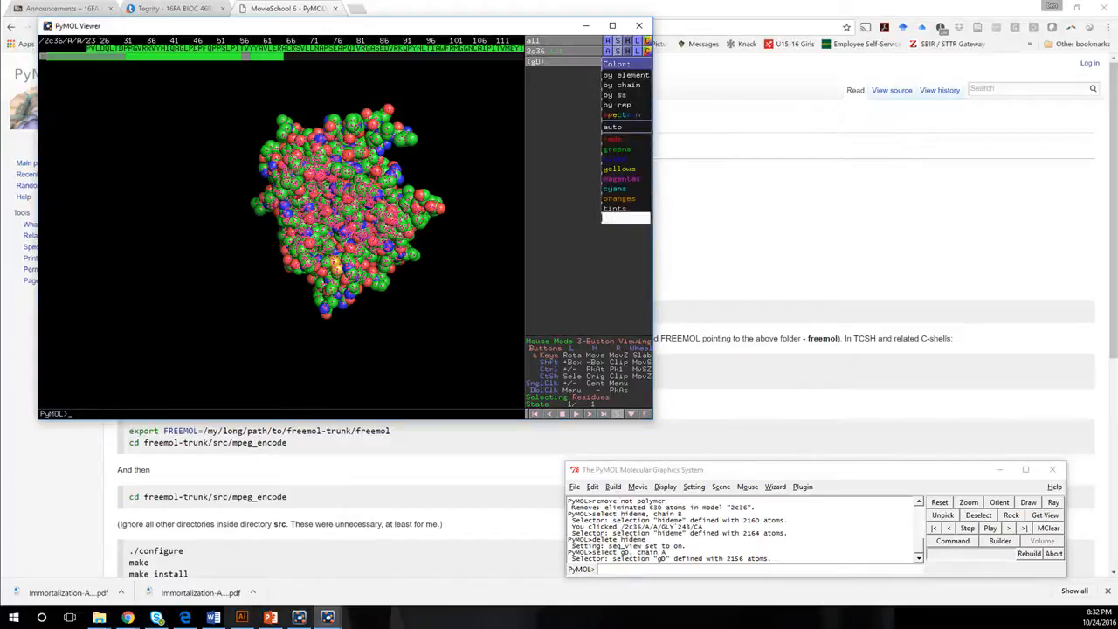
{"action": "mouse_move", "coordinate": [624, 217]}
{"action": "left_click", "coordinate": [583, 218]}
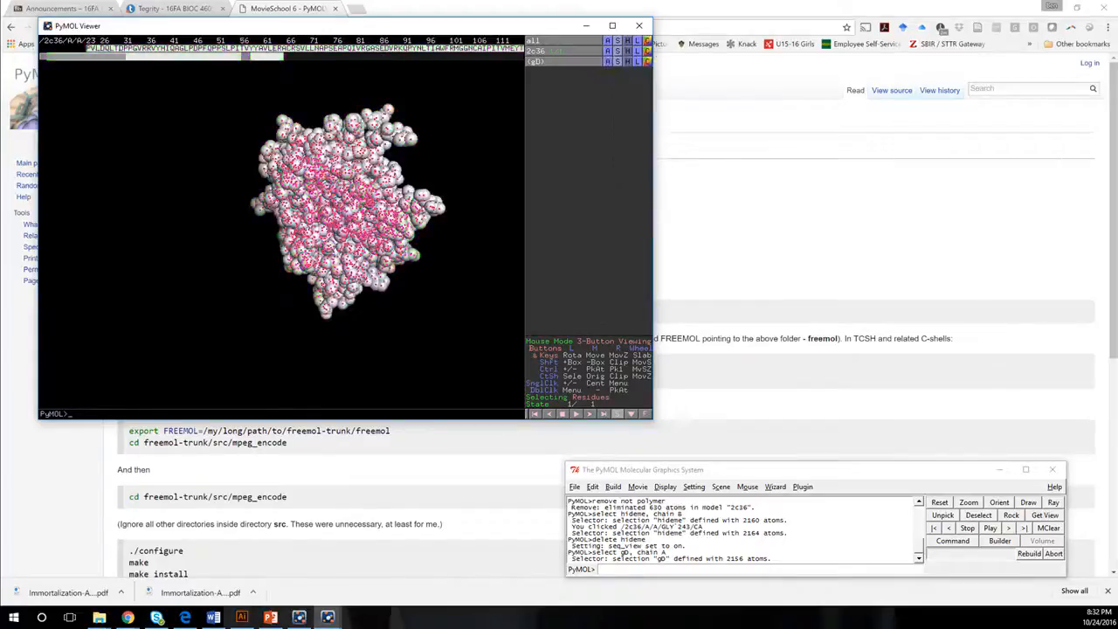
Turn off the gD selection markers while keeping the 2c36 object displayed.
{"action": "left_click", "coordinate": [559, 50]}
{"action": "left_click", "coordinate": [546, 62]}
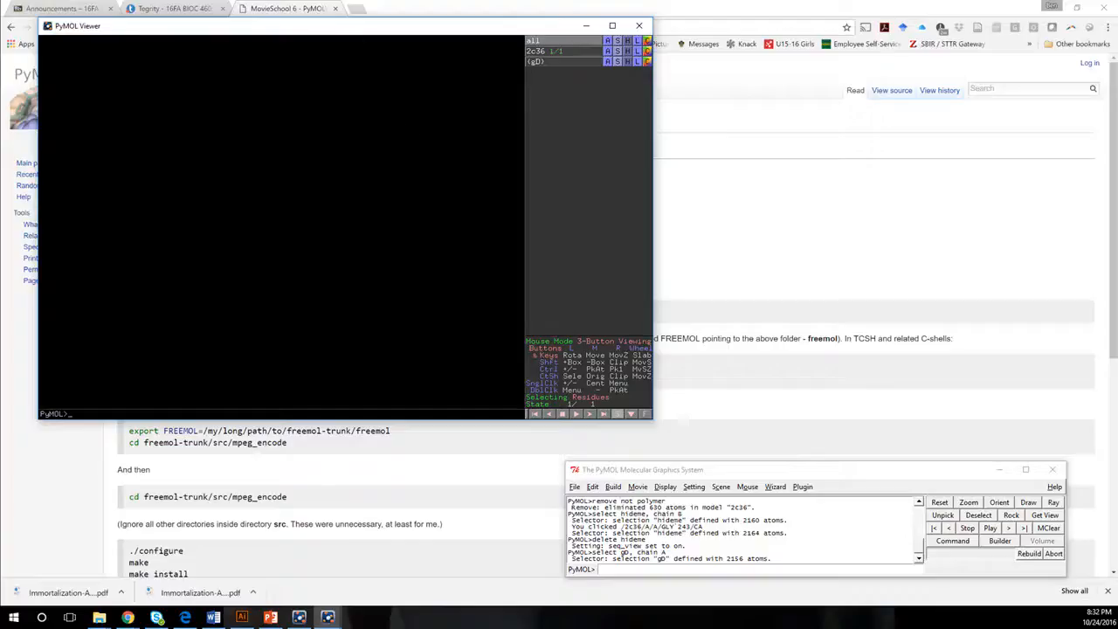
{"action": "left_click", "coordinate": [546, 51]}
Select the final residues of chain A in the sequence, from VAPQIPP onward, color them deepsalmon, and rotate the structure to face them.
{"action": "left_click_drag", "start_coordinate": [349, 201], "coordinate": [280, 193]}
{"action": "left_click_drag", "start_coordinate": [88, 57], "coordinate": [381, 48]}
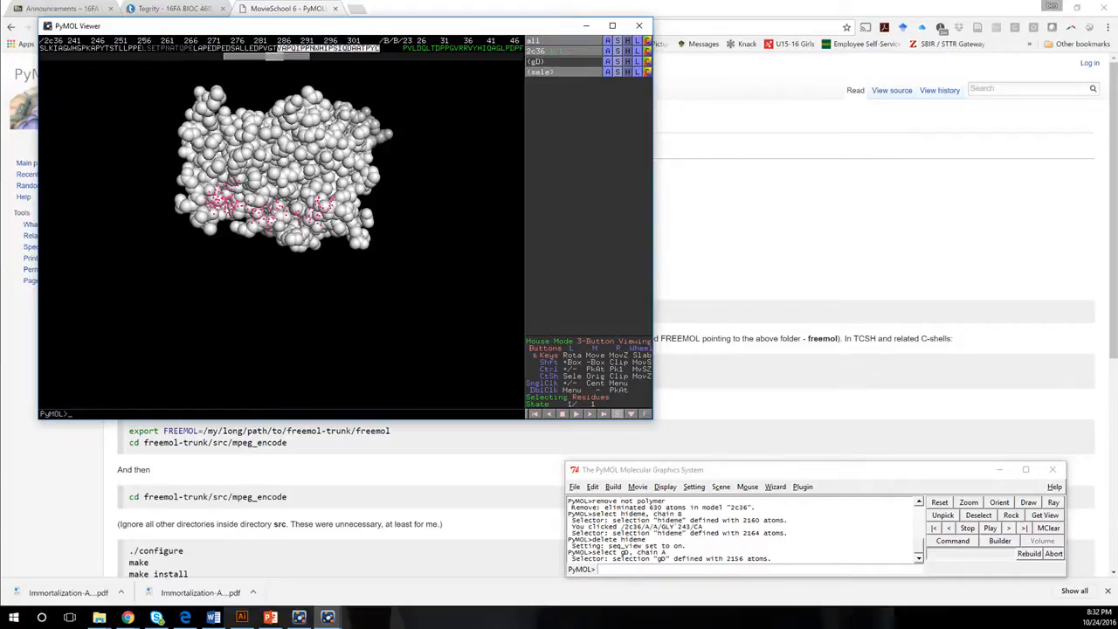
{"action": "left_click", "coordinate": [647, 61]}
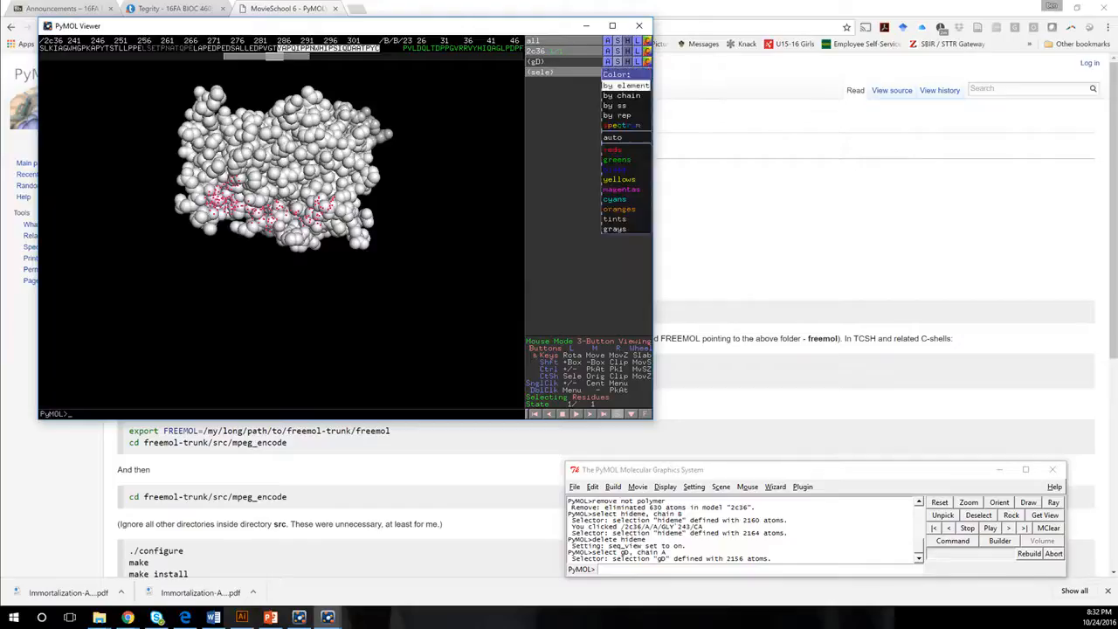
{"action": "mouse_move", "coordinate": [622, 149]}
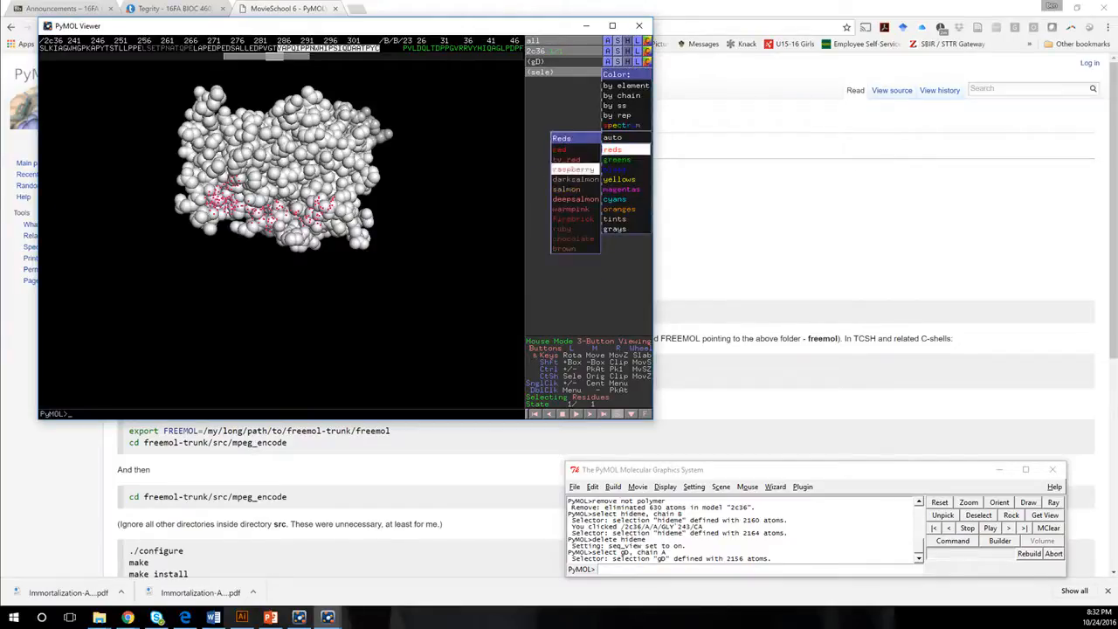
{"action": "left_click", "coordinate": [575, 199]}
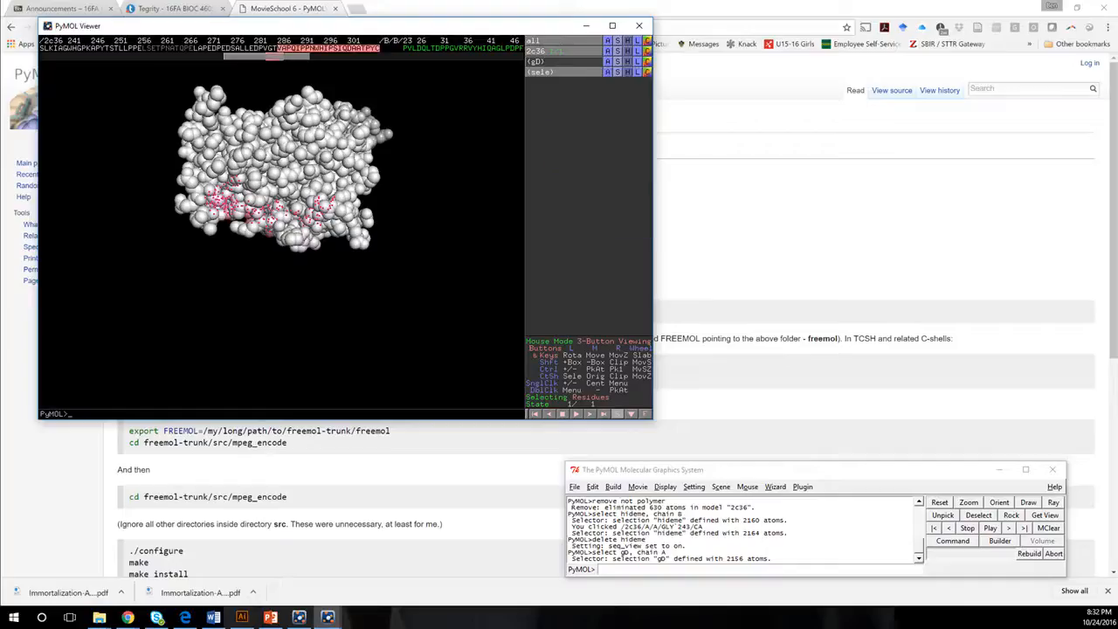
{"action": "left_click_drag", "start_coordinate": [284, 253], "coordinate": [315, 190]}
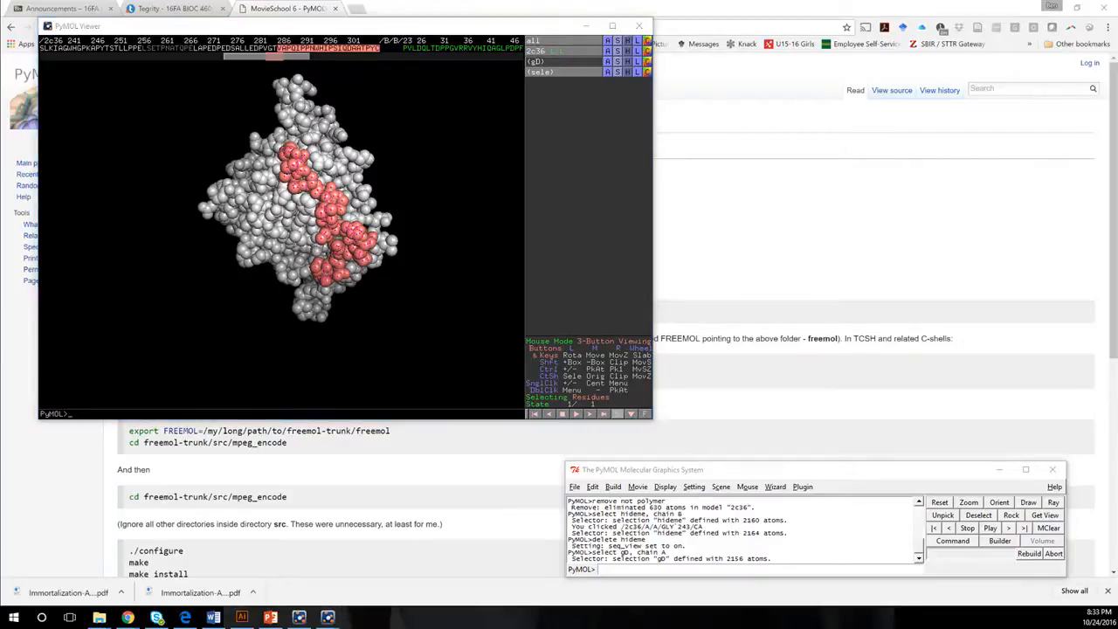
Start movie playback with the mplay command.
{"action": "left_click", "coordinate": [653, 572]}
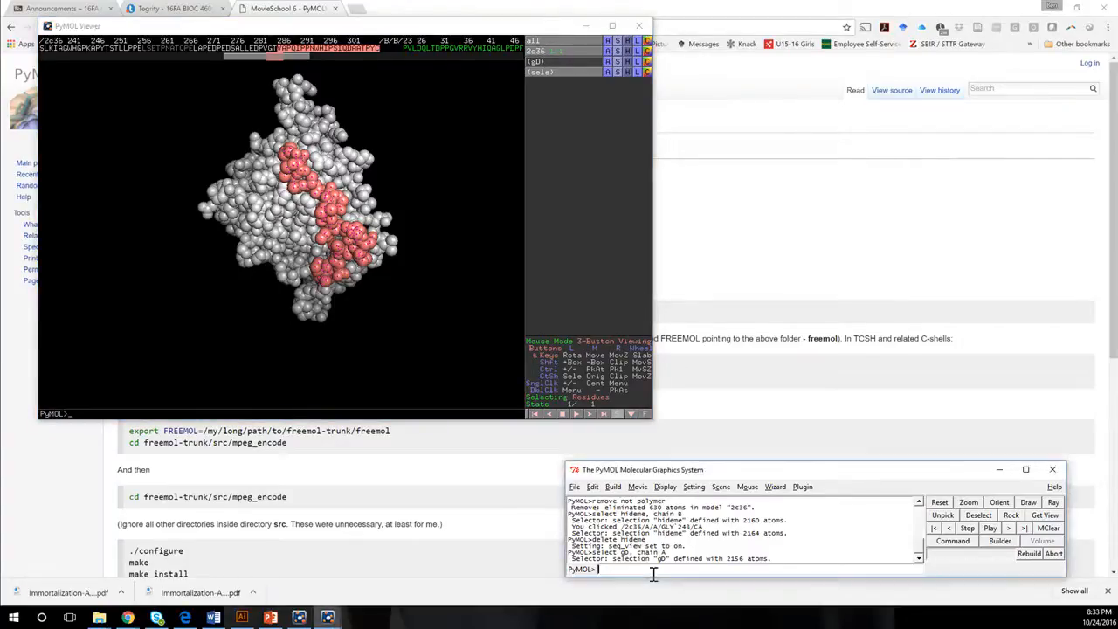
{"action": "type", "text": "mplay"}
{"action": "key", "text": "Return"}
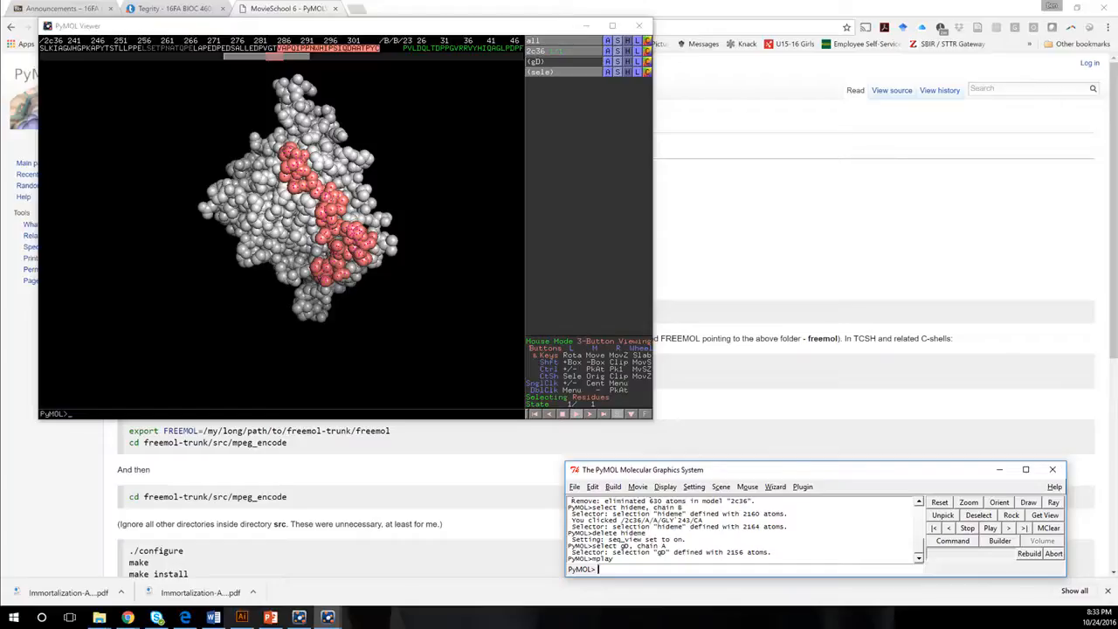
Program an 8-second X-Roll camera loop for the movie and turn off the markers of the sele selection.
{"action": "left_click", "coordinate": [637, 486]}
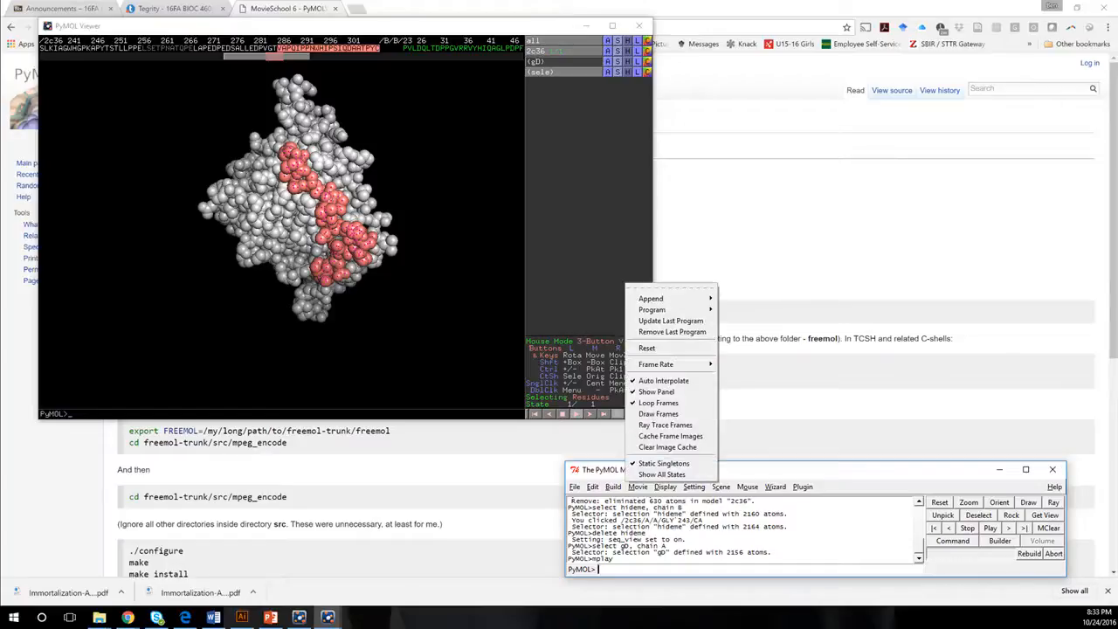
{"action": "mouse_move", "coordinate": [652, 309]}
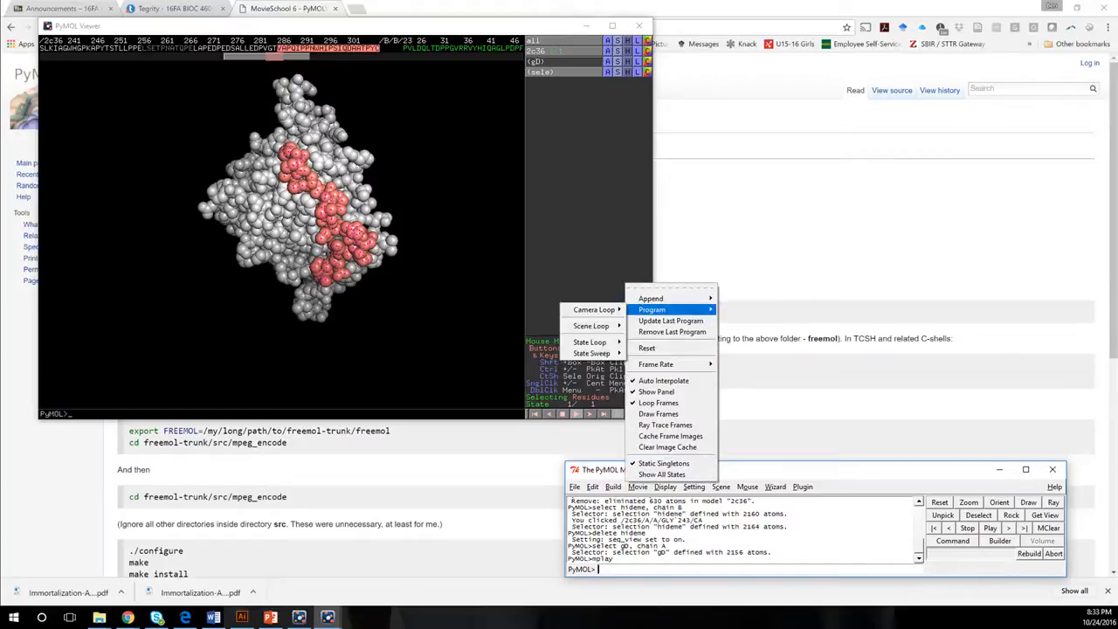
{"action": "mouse_move", "coordinate": [594, 310]}
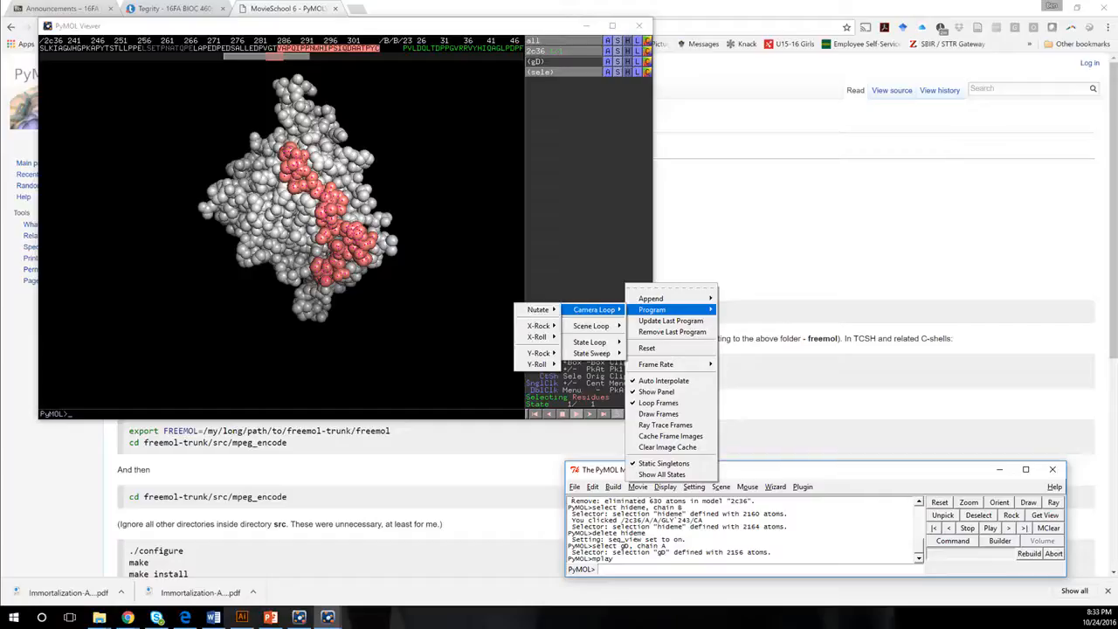
{"action": "mouse_move", "coordinate": [539, 326]}
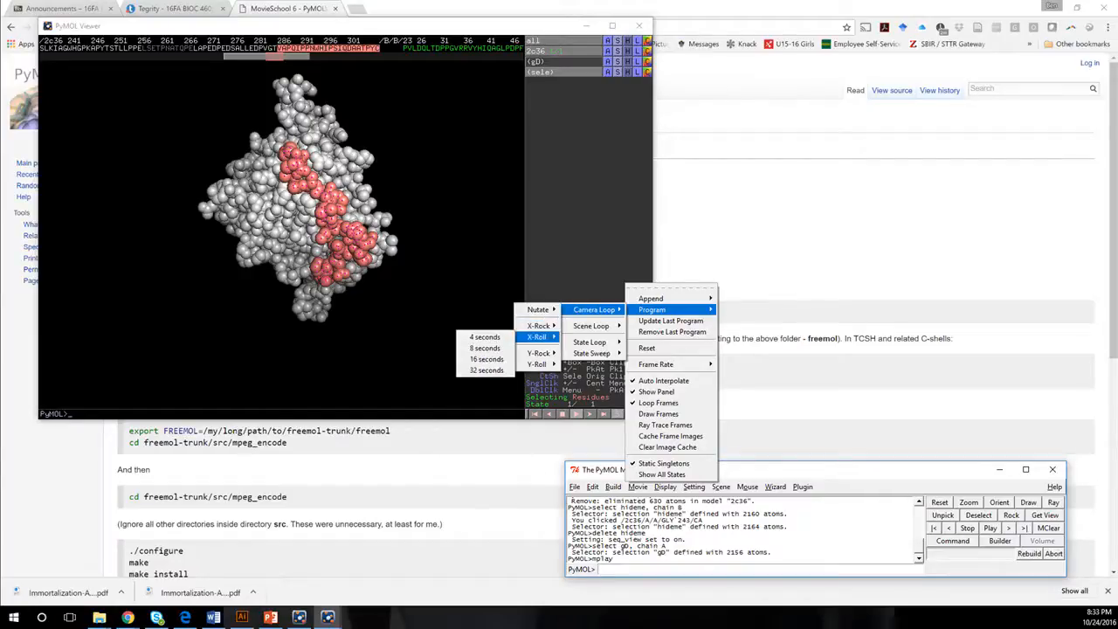
{"action": "left_click", "coordinate": [485, 348]}
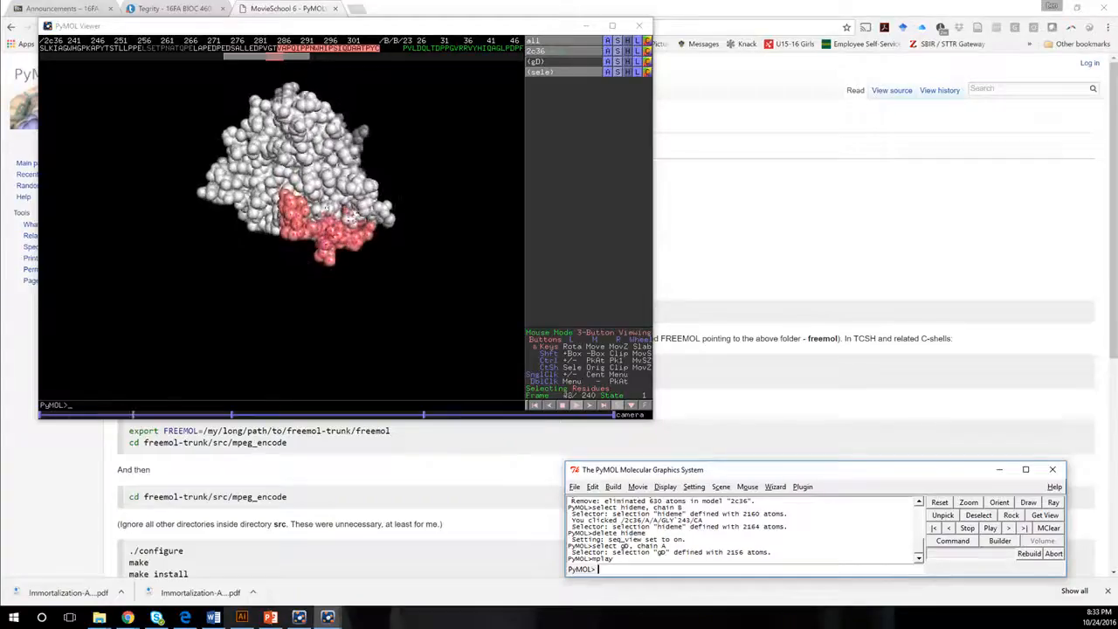
{"action": "left_click", "coordinate": [547, 72]}
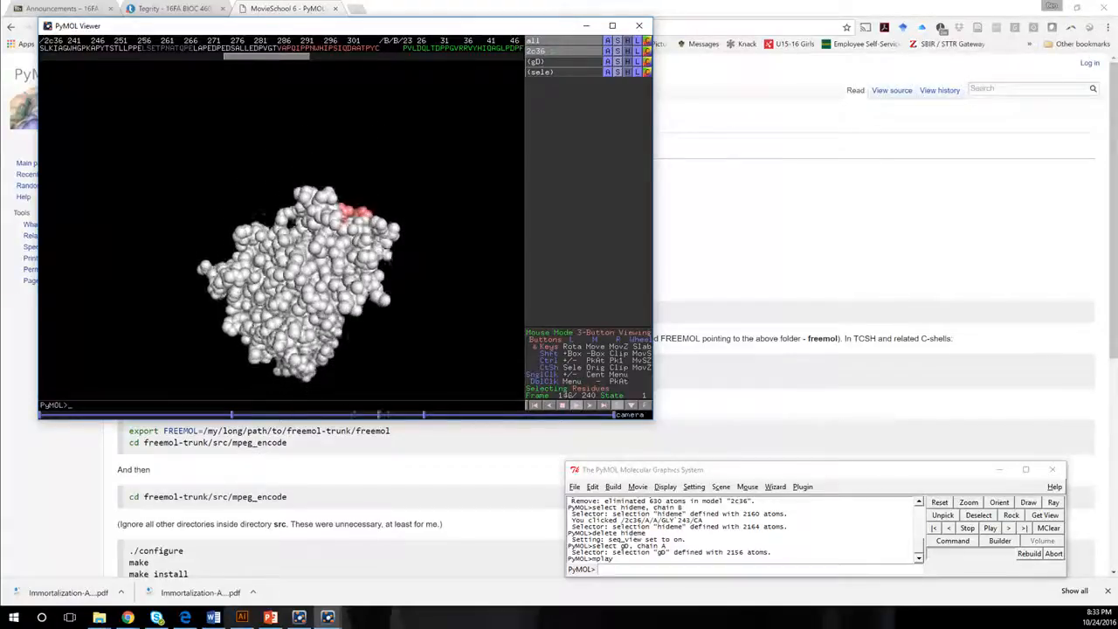
Program an 8-second Y-Roll camera loop for the movie.
{"action": "left_click", "coordinate": [638, 487]}
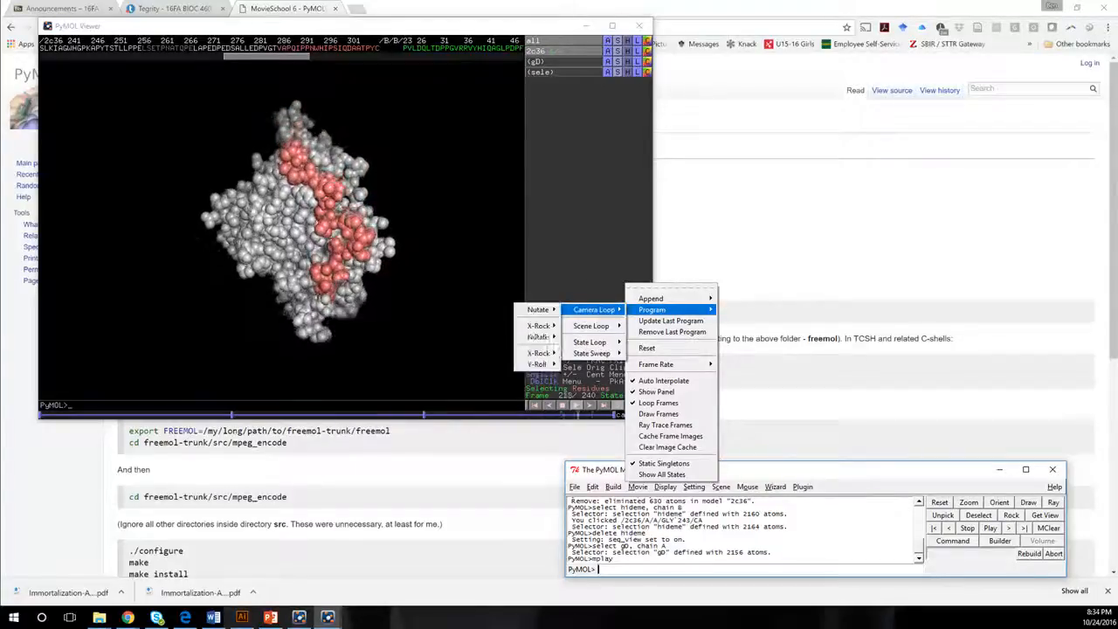
{"action": "mouse_move", "coordinate": [537, 363]}
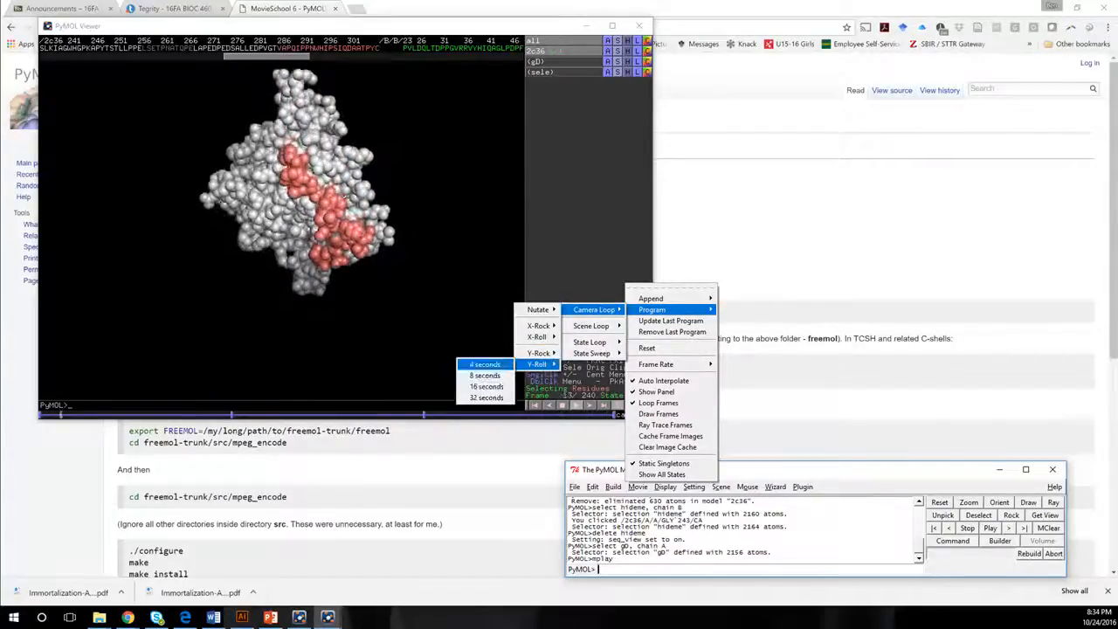
{"action": "left_click", "coordinate": [485, 375]}
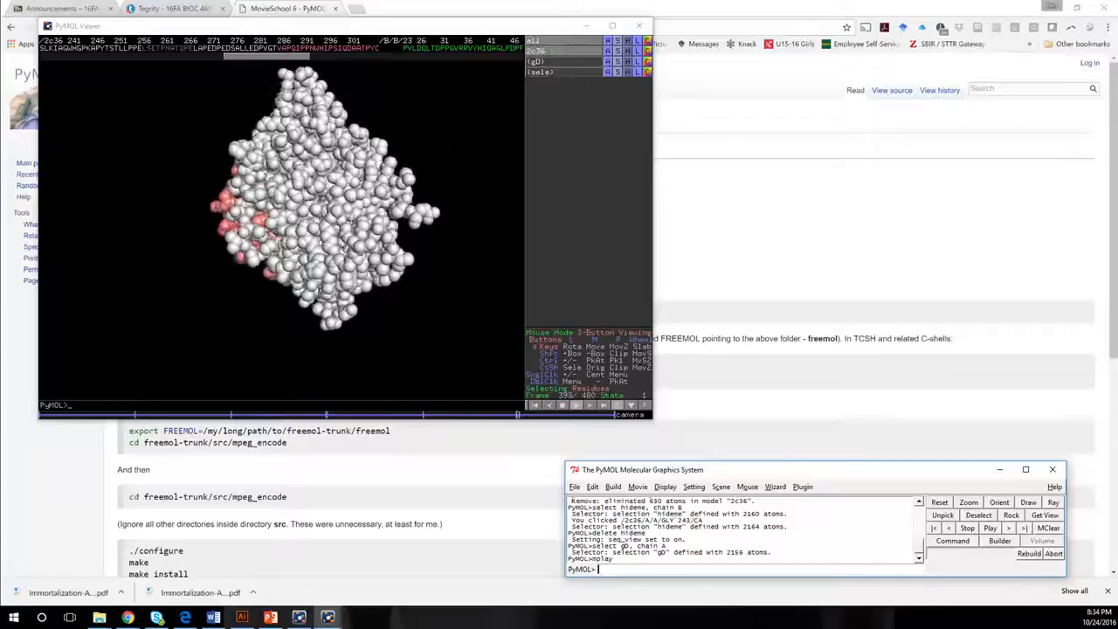
Try to program a steady scene loop with 8 seconds for each scene.
{"action": "left_click", "coordinate": [638, 487]}
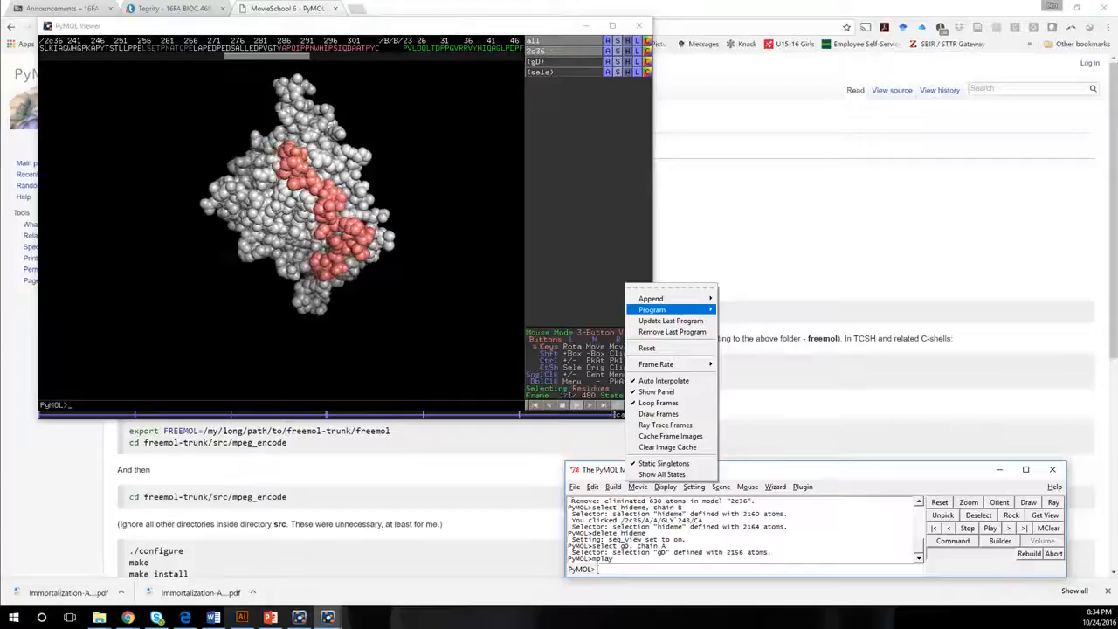
{"action": "mouse_move", "coordinate": [664, 310]}
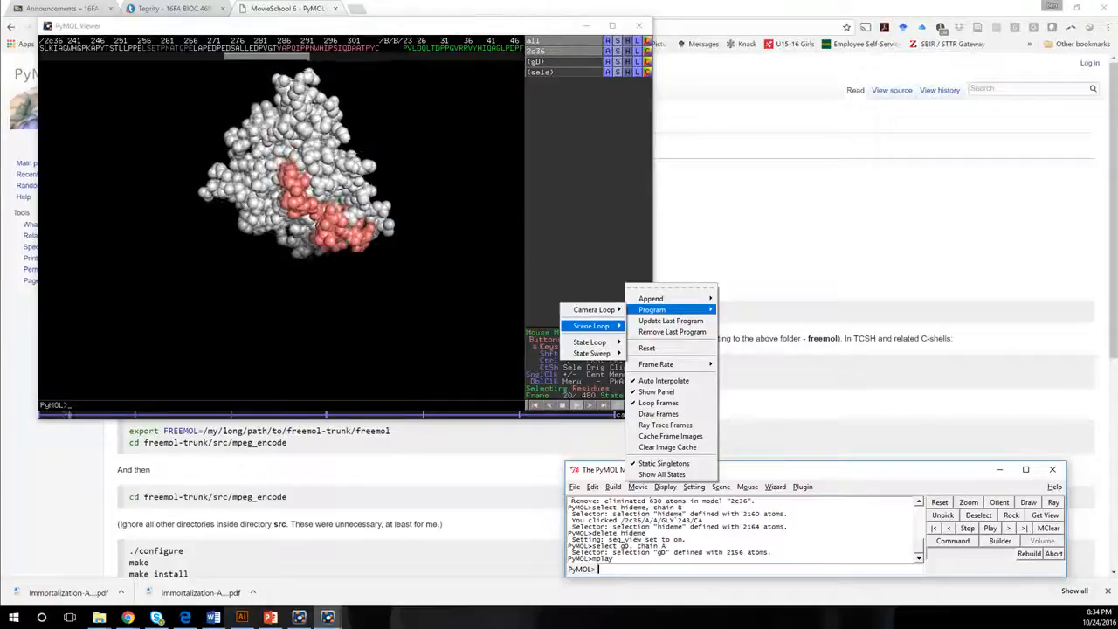
{"action": "mouse_move", "coordinate": [594, 326]}
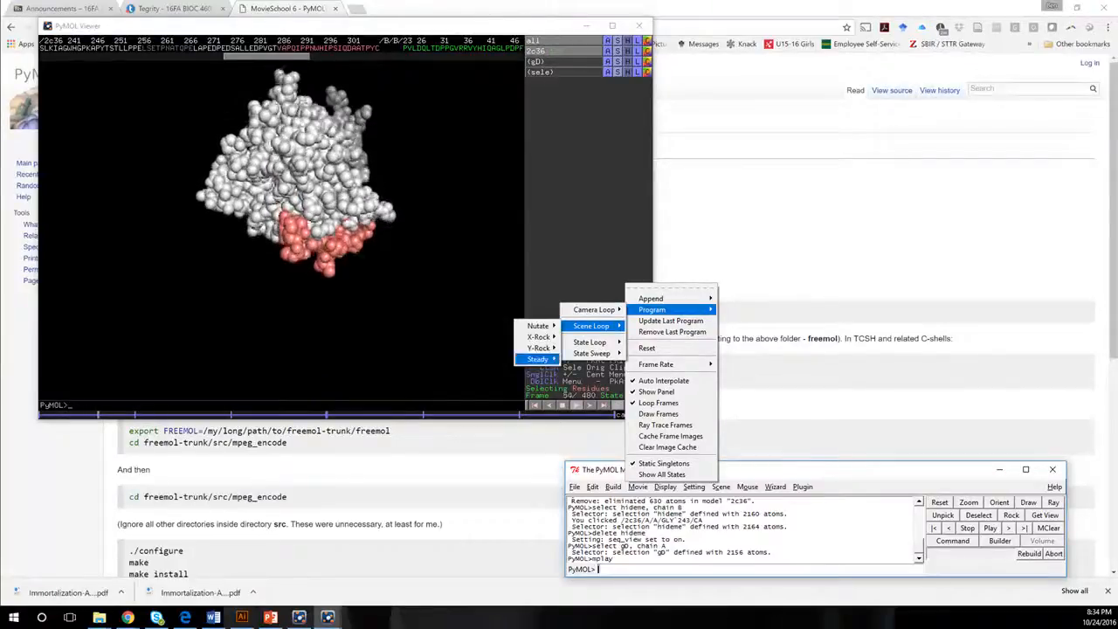
{"action": "mouse_move", "coordinate": [540, 359]}
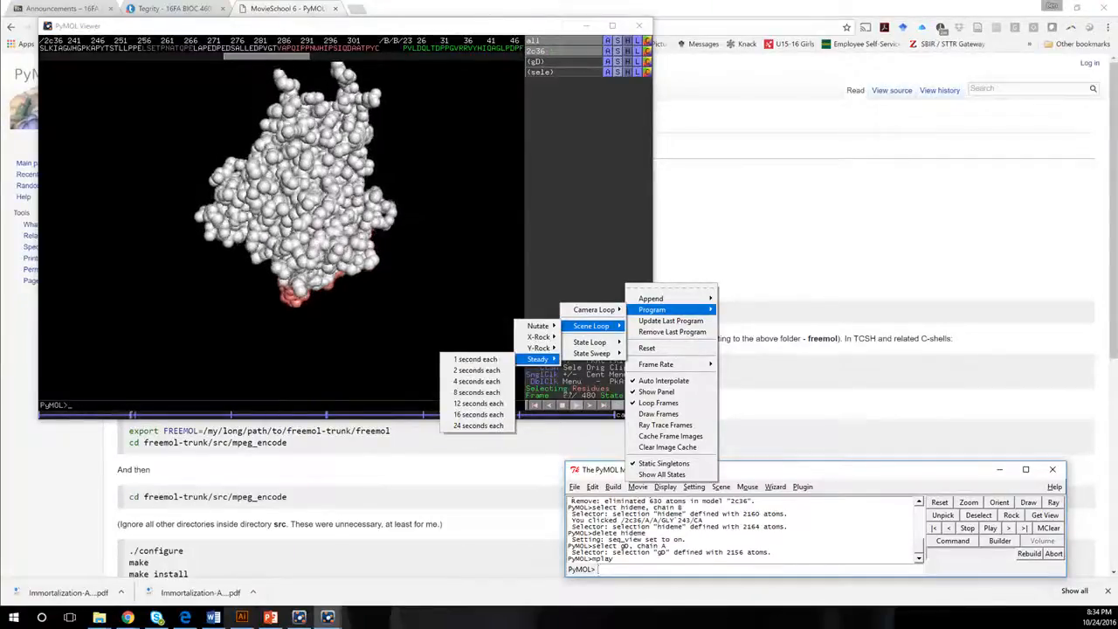
{"action": "left_click", "coordinate": [476, 393]}
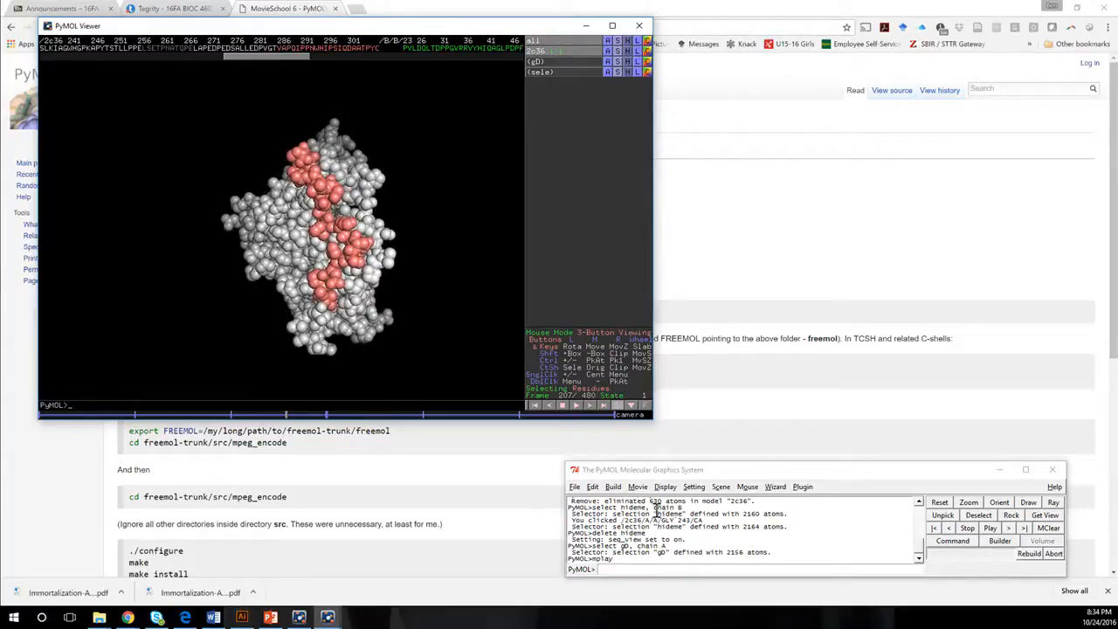
Build a proline residue in the viewer alongside the 2c36 structure.
{"action": "left_click", "coordinate": [613, 487]}
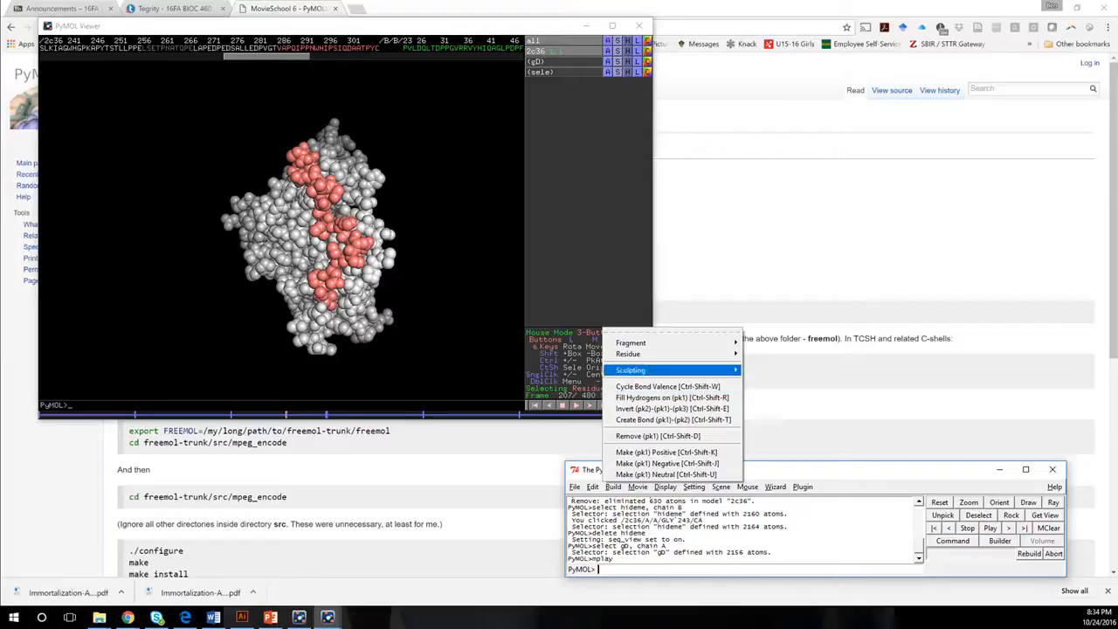
{"action": "mouse_move", "coordinate": [631, 354]}
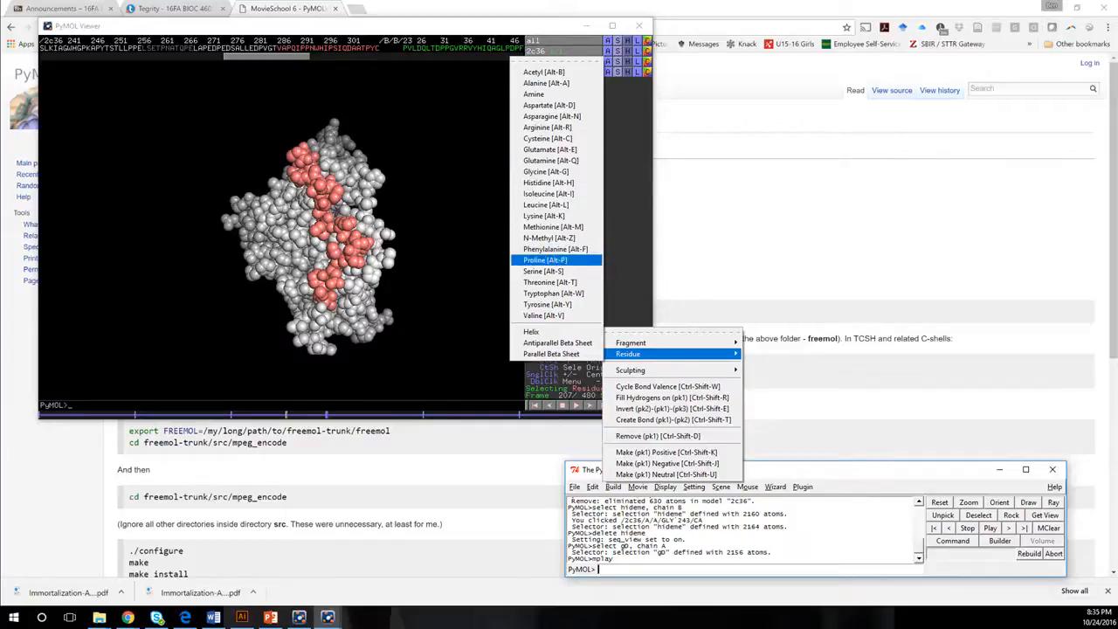
{"action": "left_click", "coordinate": [545, 259]}
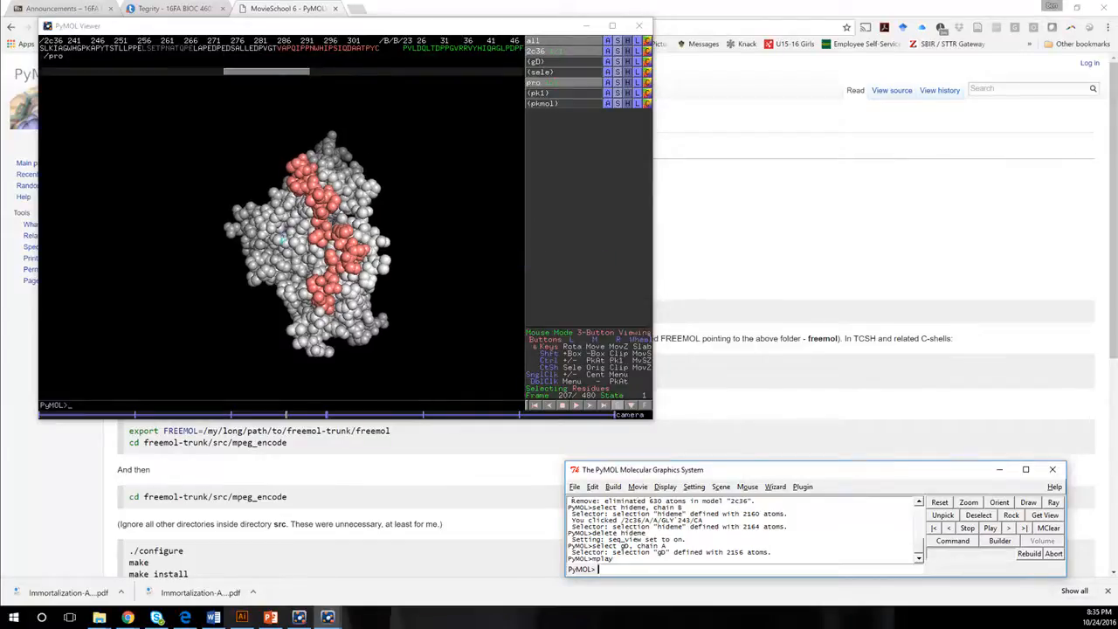
Store the current view as scene F1.
{"action": "left_click", "coordinate": [722, 486]}
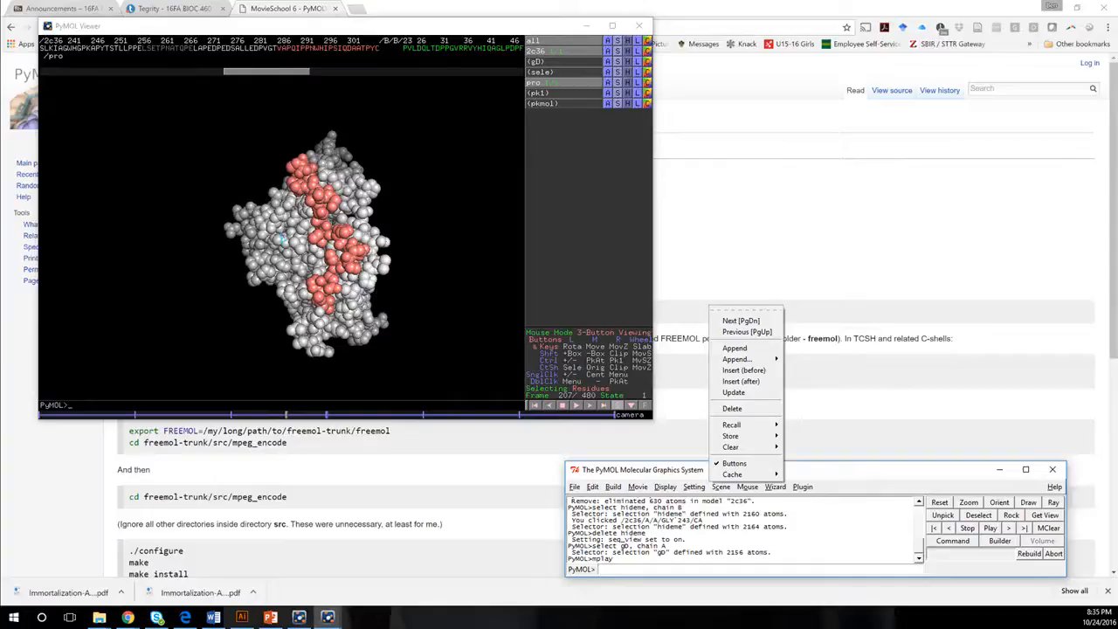
{"action": "mouse_move", "coordinate": [730, 436]}
{"action": "left_click", "coordinate": [692, 435]}
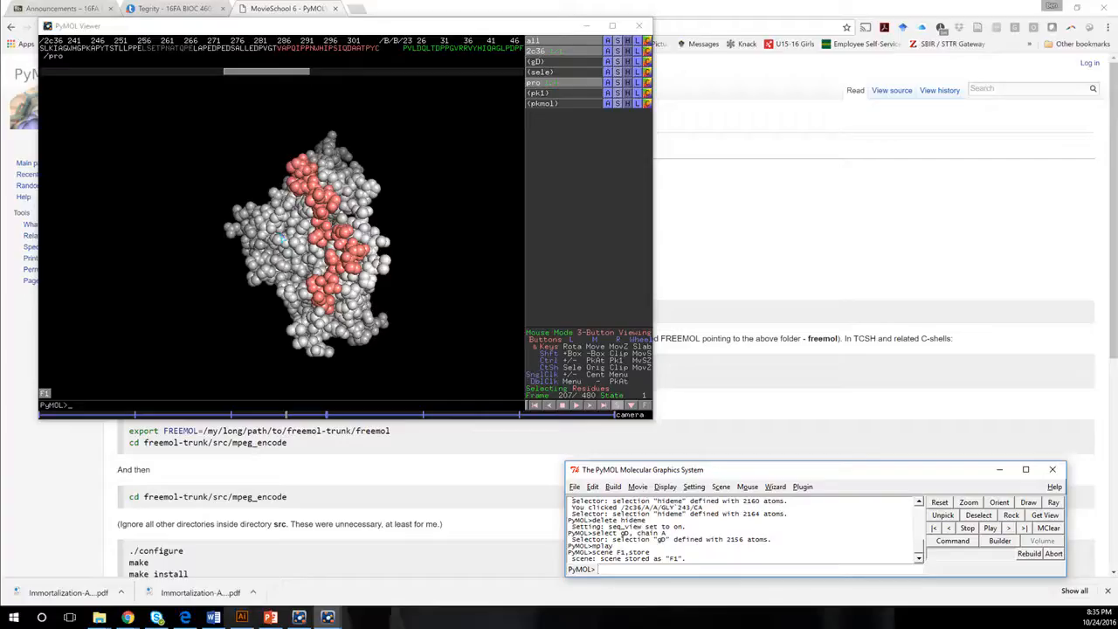
Hide the spheres of structure 2c36 and show it as a cartoon.
{"action": "right_click_drag", "start_coordinate": [282, 175], "coordinate": [282, 321]}
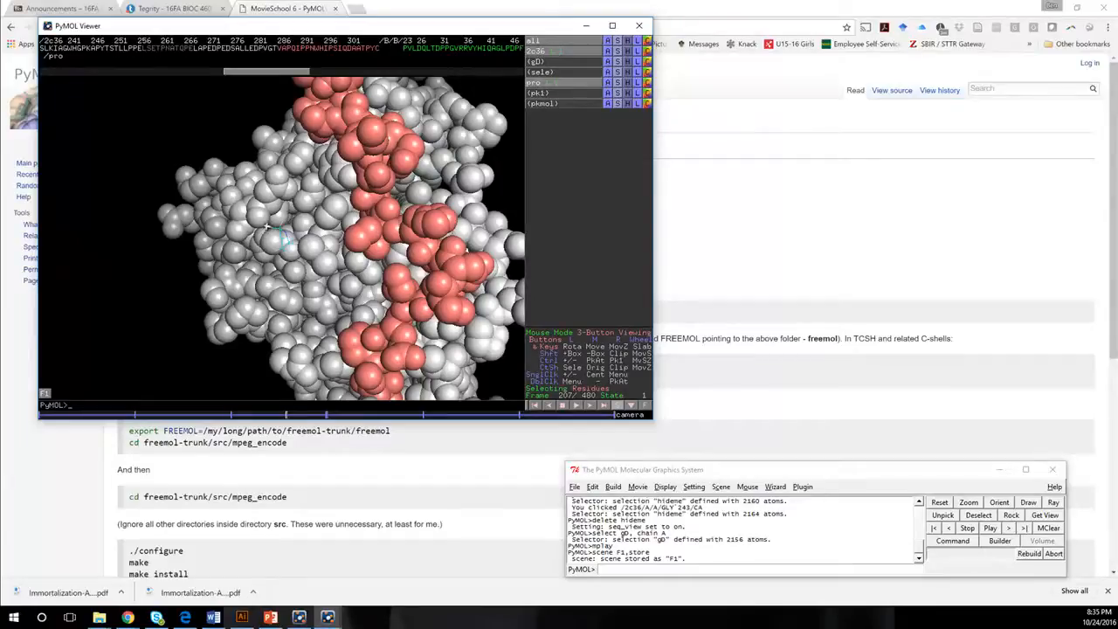
{"action": "left_click", "coordinate": [616, 42]}
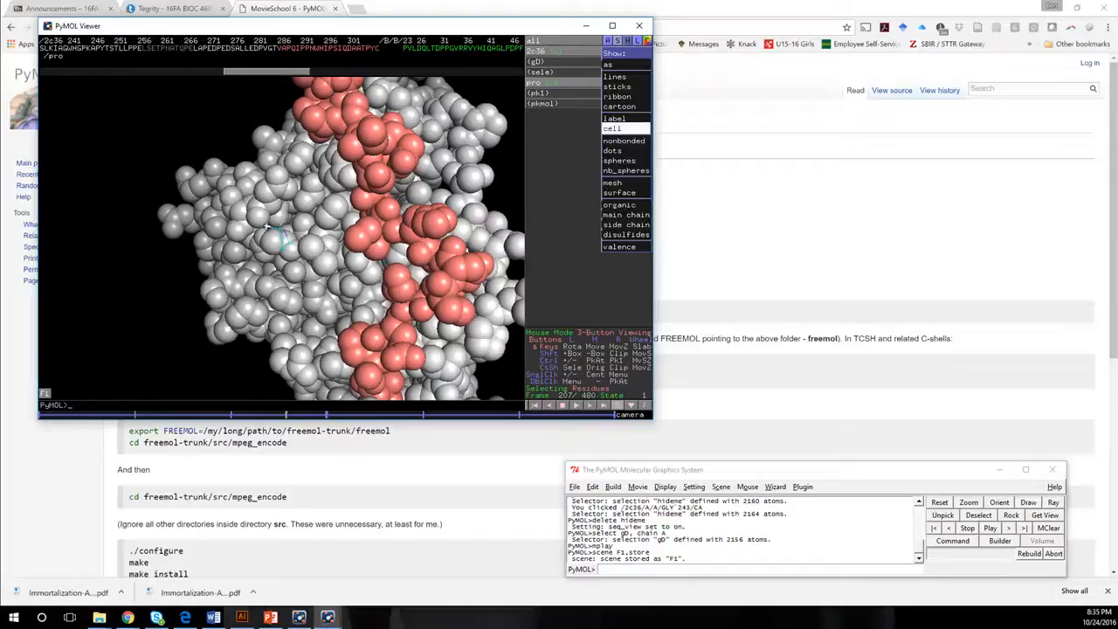
{"action": "left_click", "coordinate": [619, 160]}
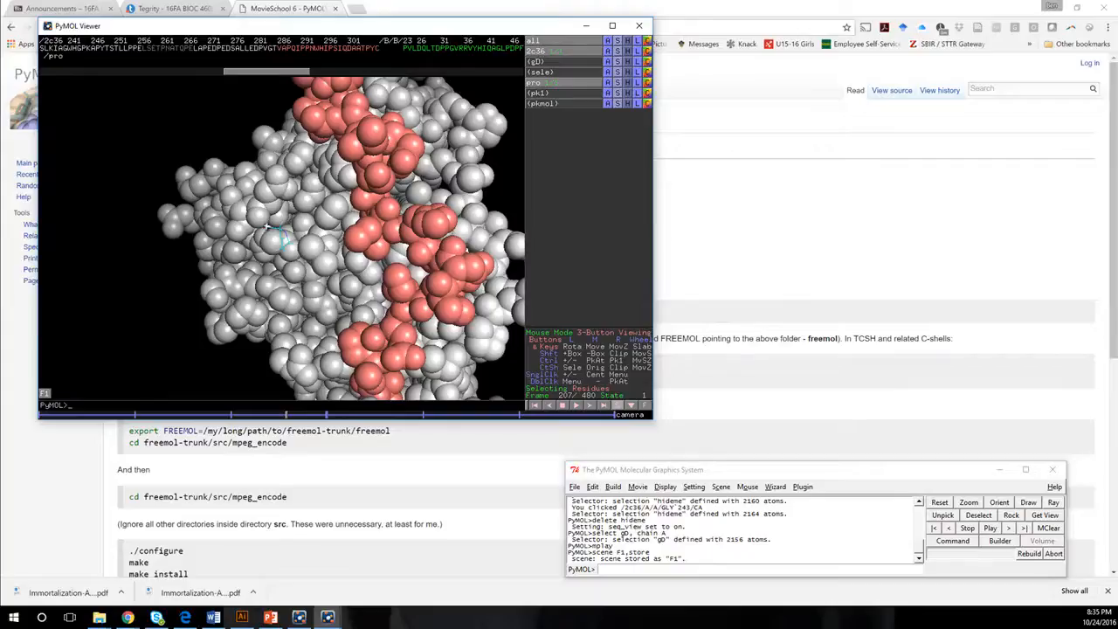
{"action": "left_click", "coordinate": [627, 51]}
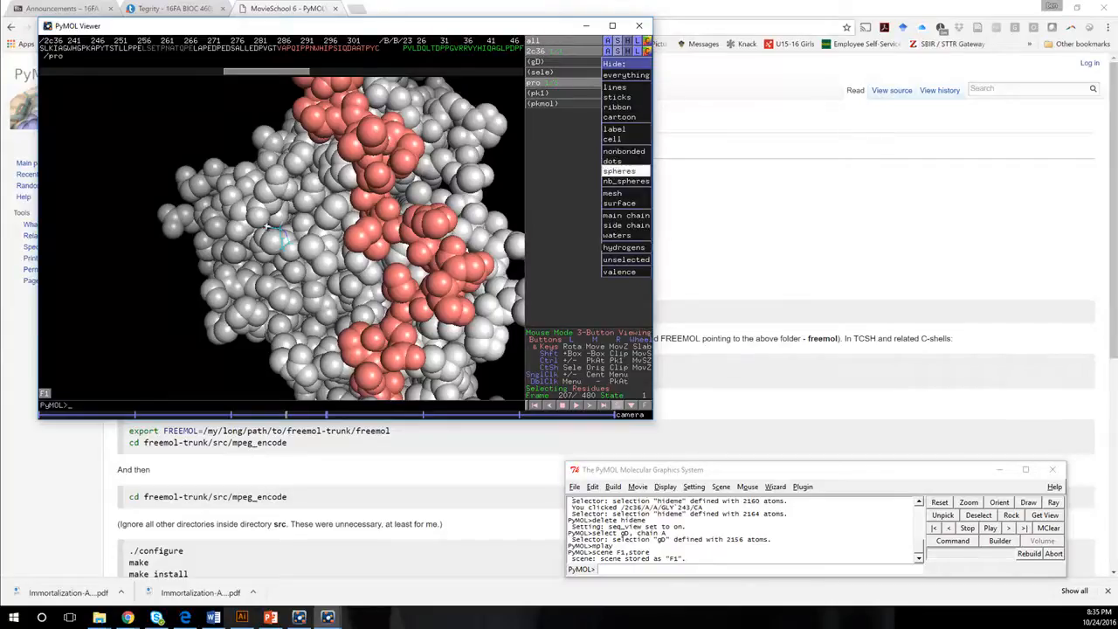
{"action": "left_click", "coordinate": [620, 171]}
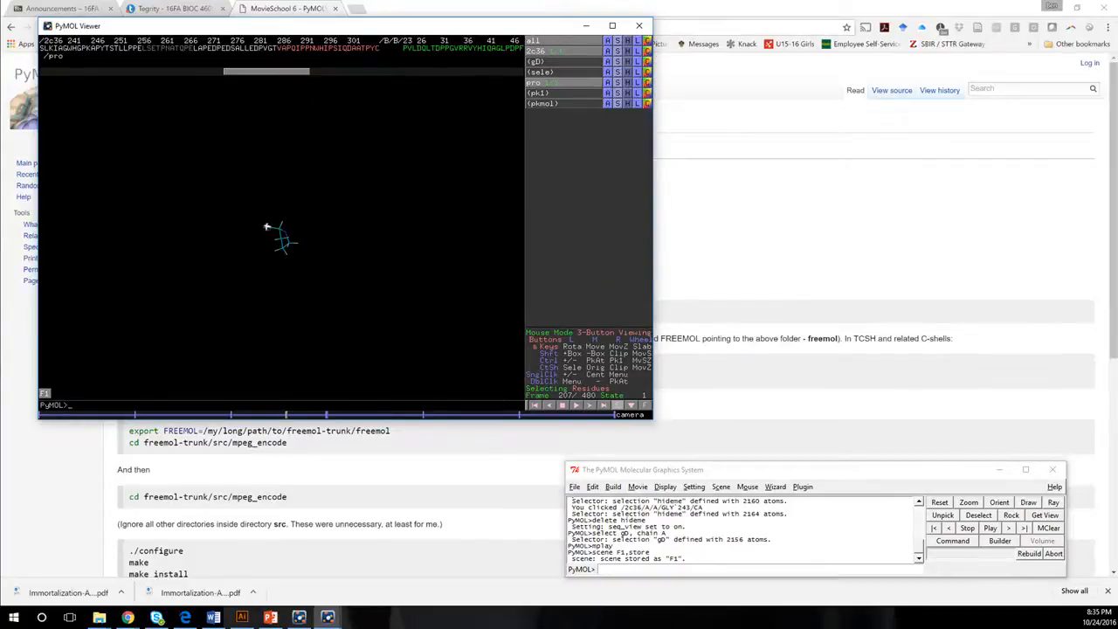
{"action": "left_click", "coordinate": [618, 51]}
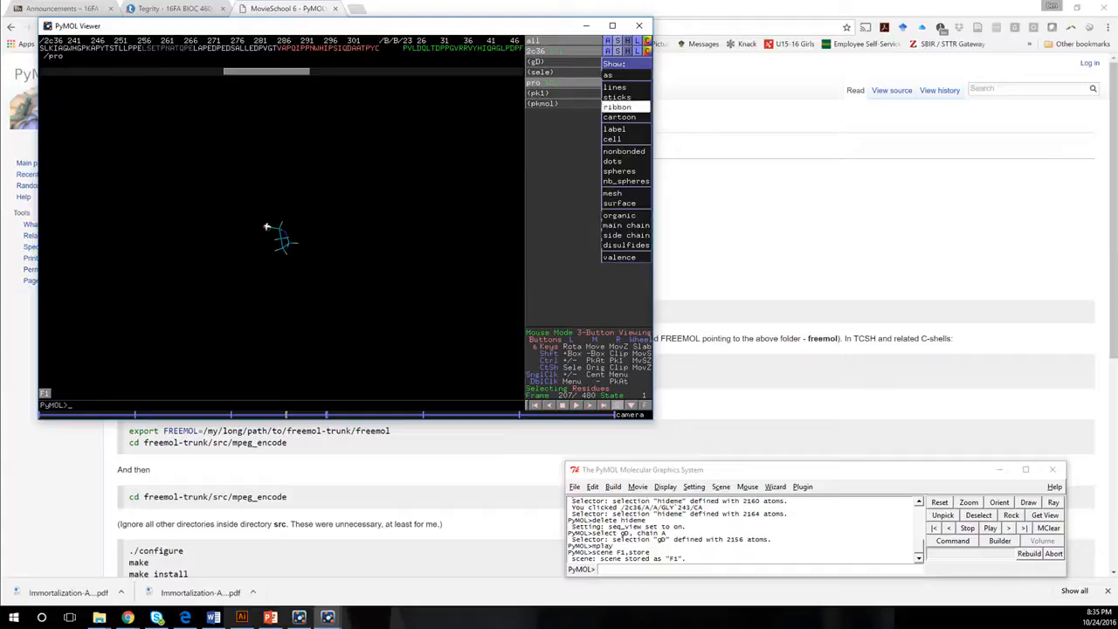
{"action": "left_click", "coordinate": [620, 118]}
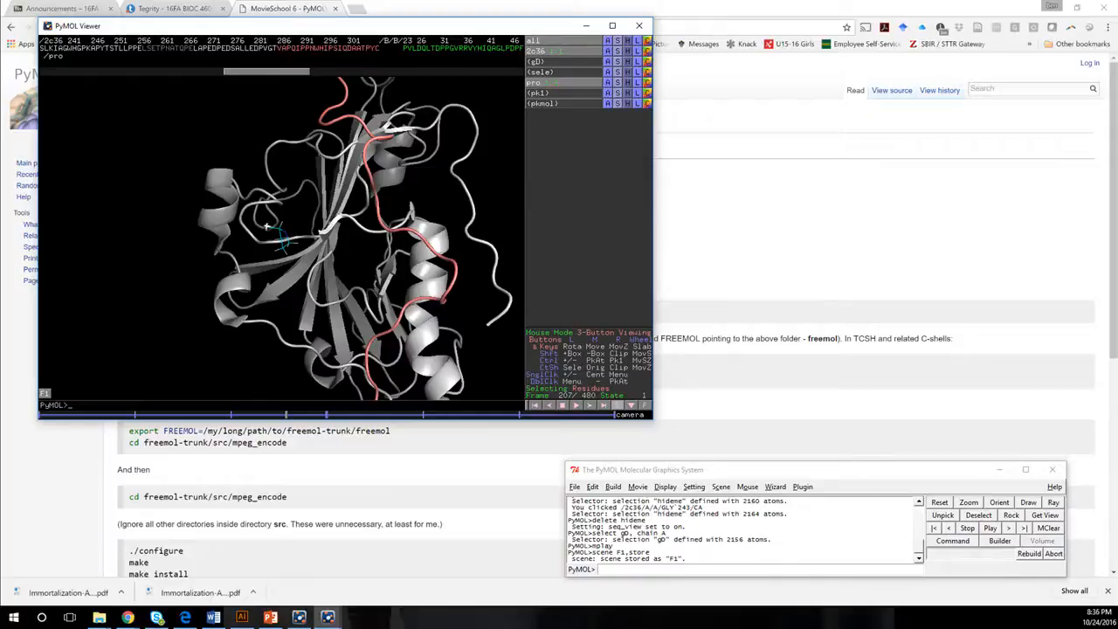
Try showing the side chains of the whole 2c36 structure as sticks and hide them again.
{"action": "left_click", "coordinate": [617, 51]}
{"action": "mouse_move", "coordinate": [626, 235]}
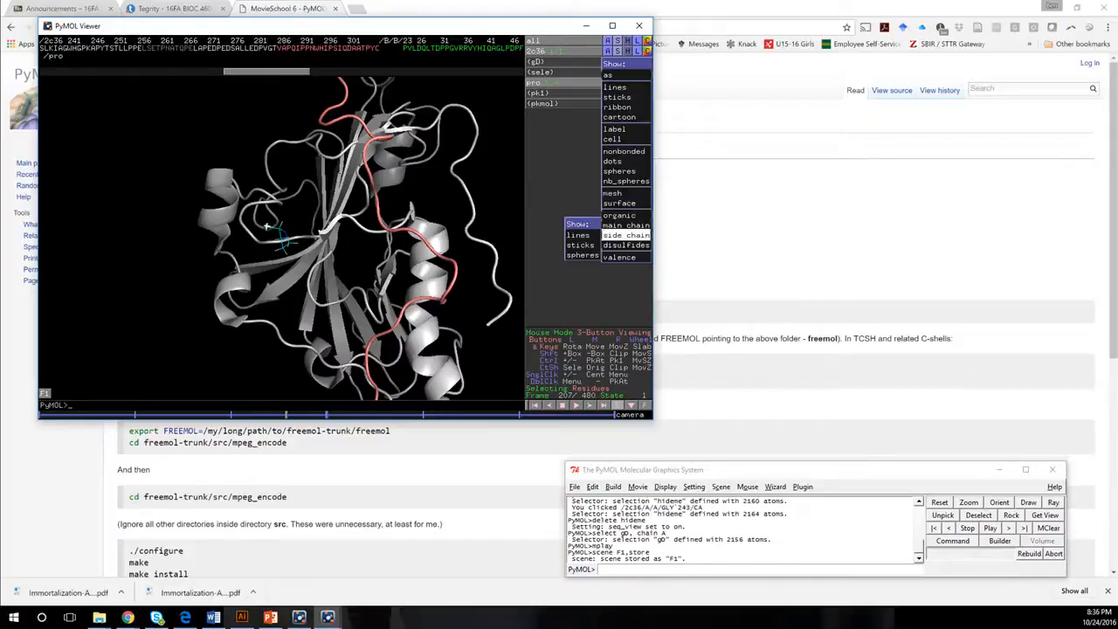
{"action": "left_click", "coordinate": [580, 245]}
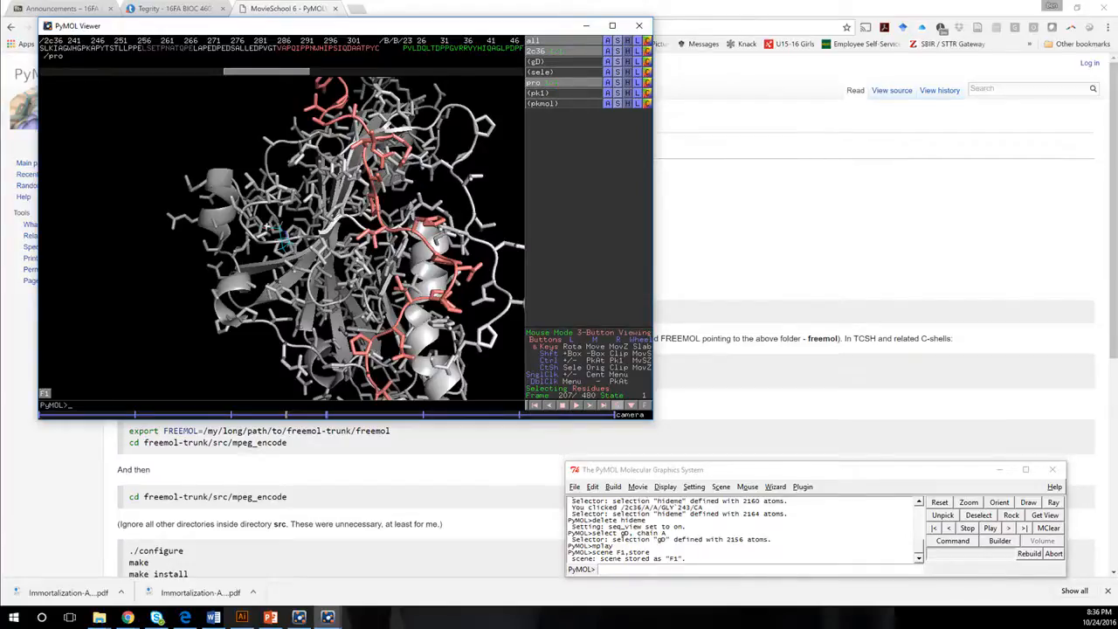
{"action": "left_click", "coordinate": [617, 51]}
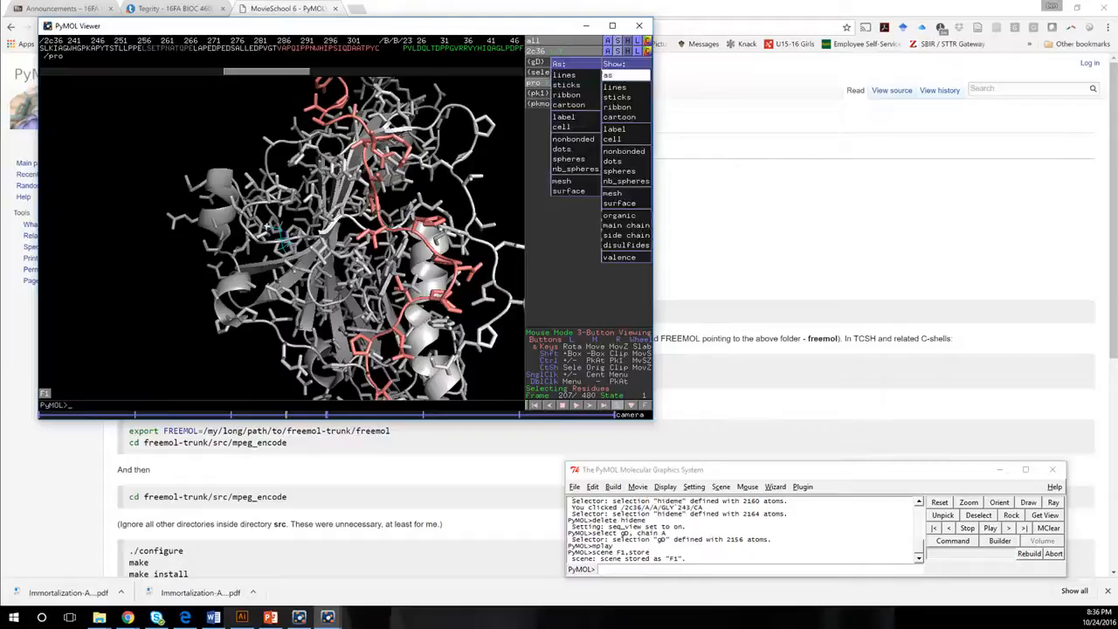
{"action": "mouse_move", "coordinate": [626, 235]}
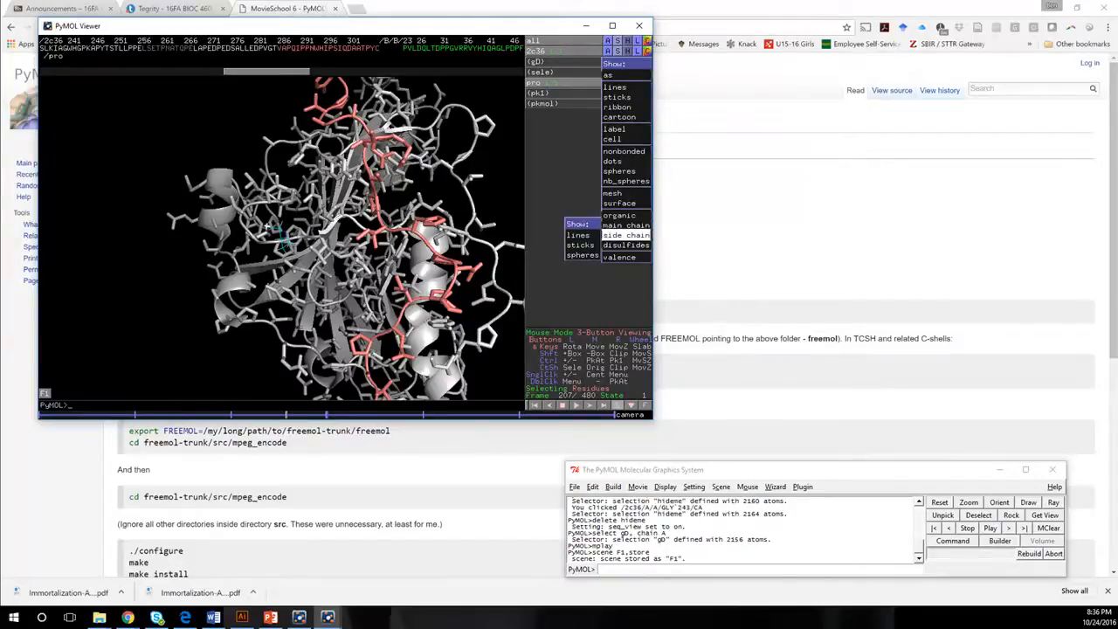
{"action": "left_click", "coordinate": [624, 151]}
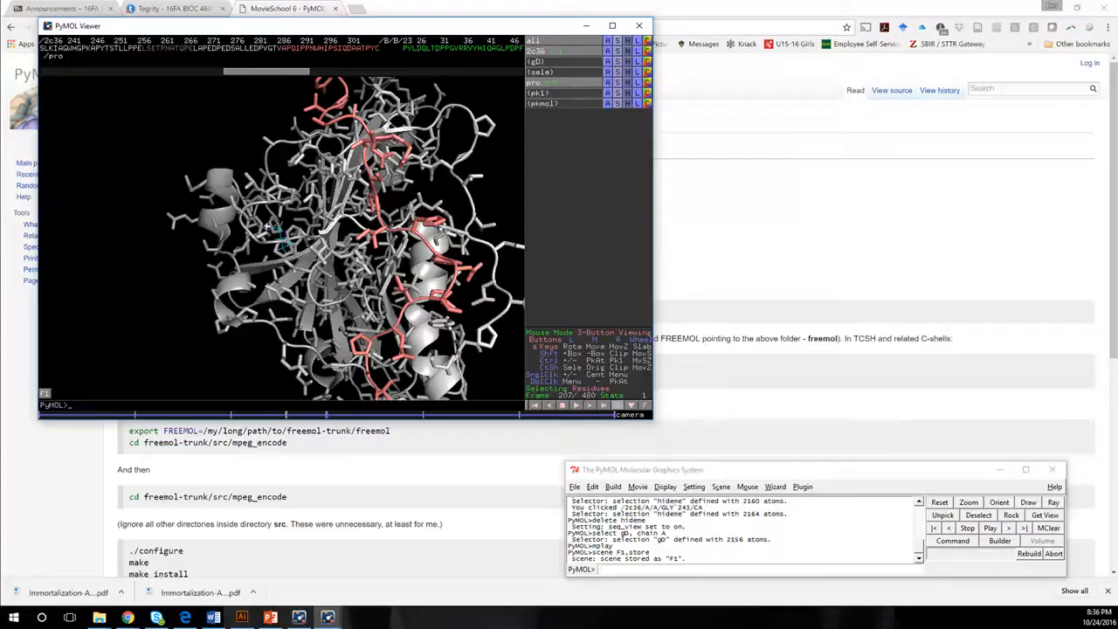
{"action": "left_click", "coordinate": [628, 50]}
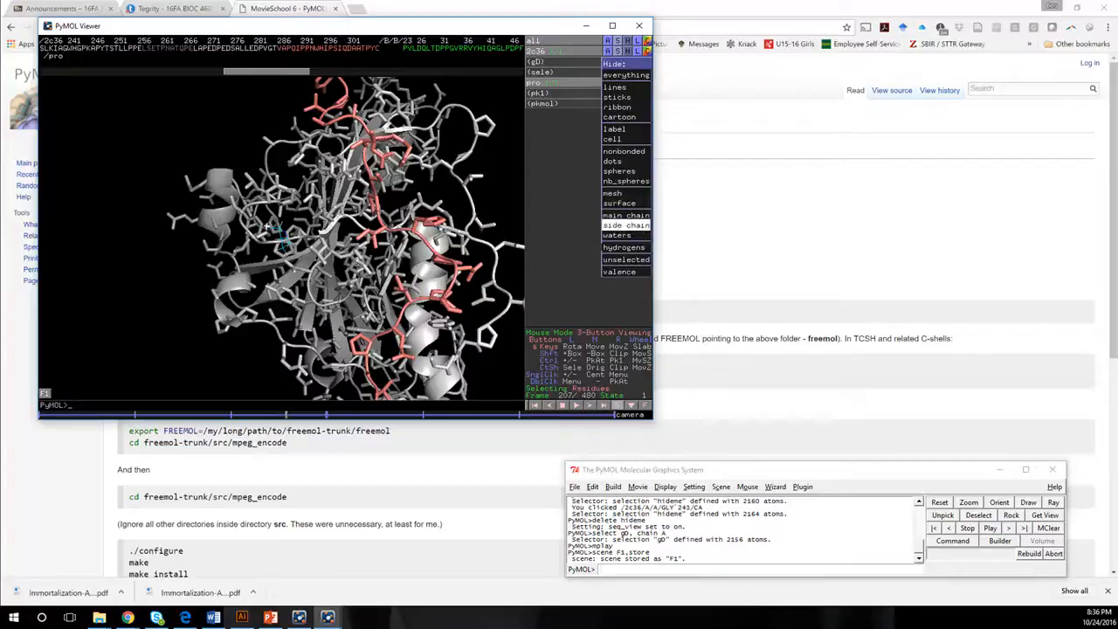
{"action": "left_click", "coordinate": [626, 224]}
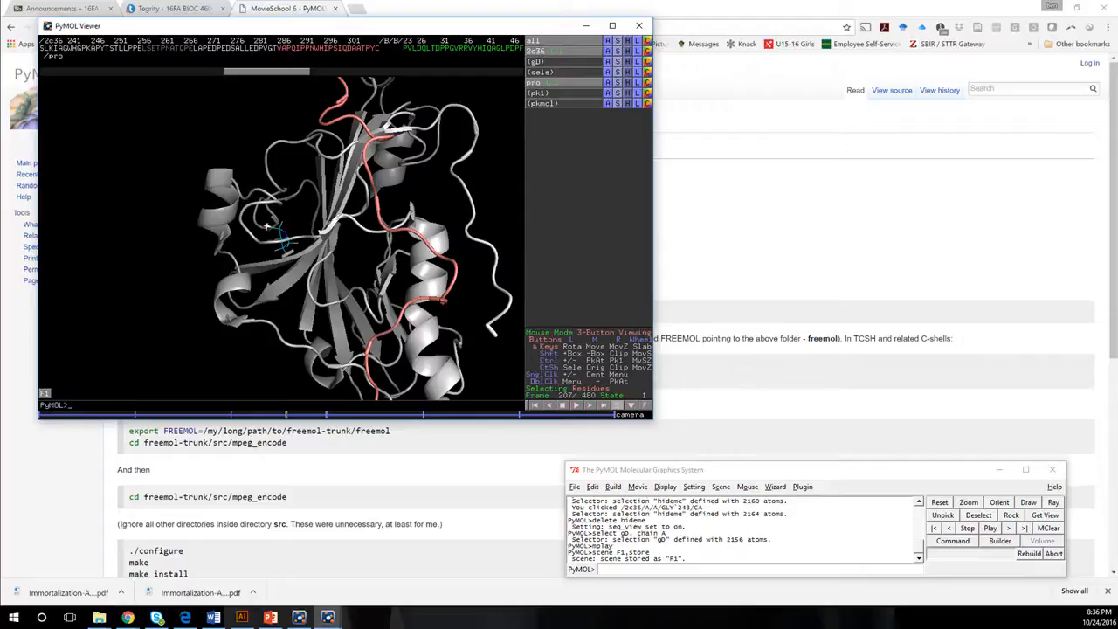
Show the side chains of the highlighted C-terminal residues as sticks and color those residues by element.
{"action": "left_click", "coordinate": [617, 51]}
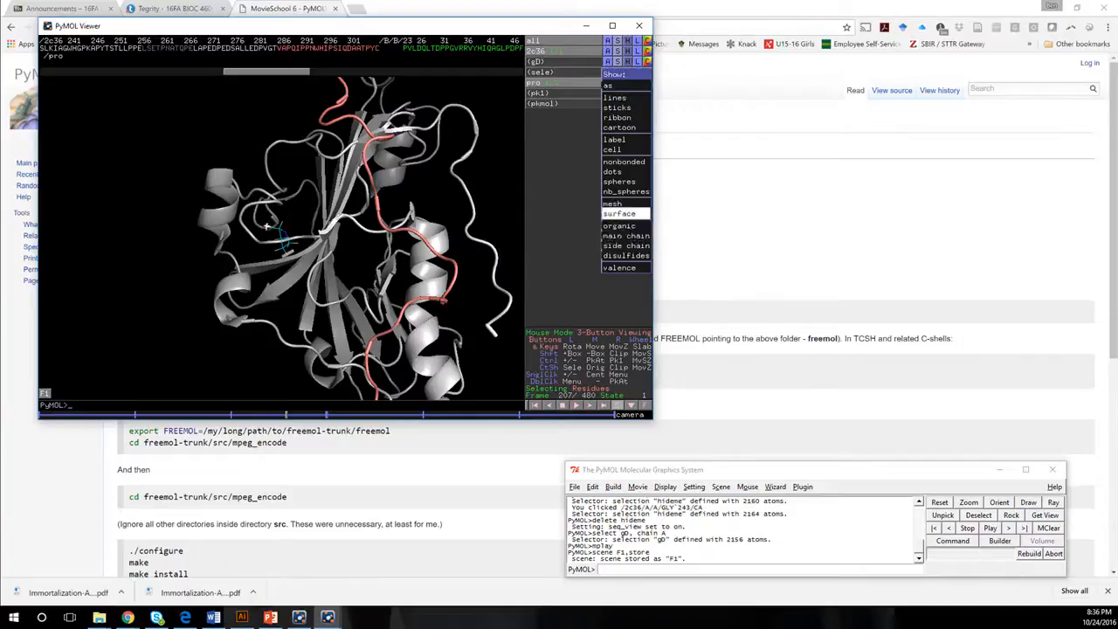
{"action": "mouse_move", "coordinate": [626, 246]}
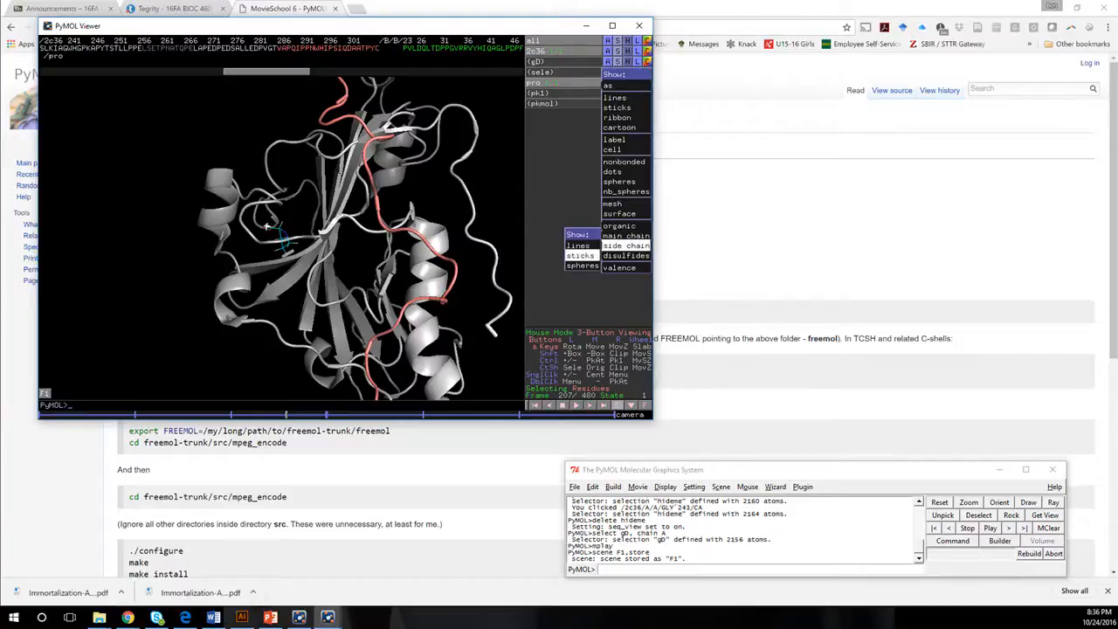
{"action": "left_click", "coordinate": [580, 255]}
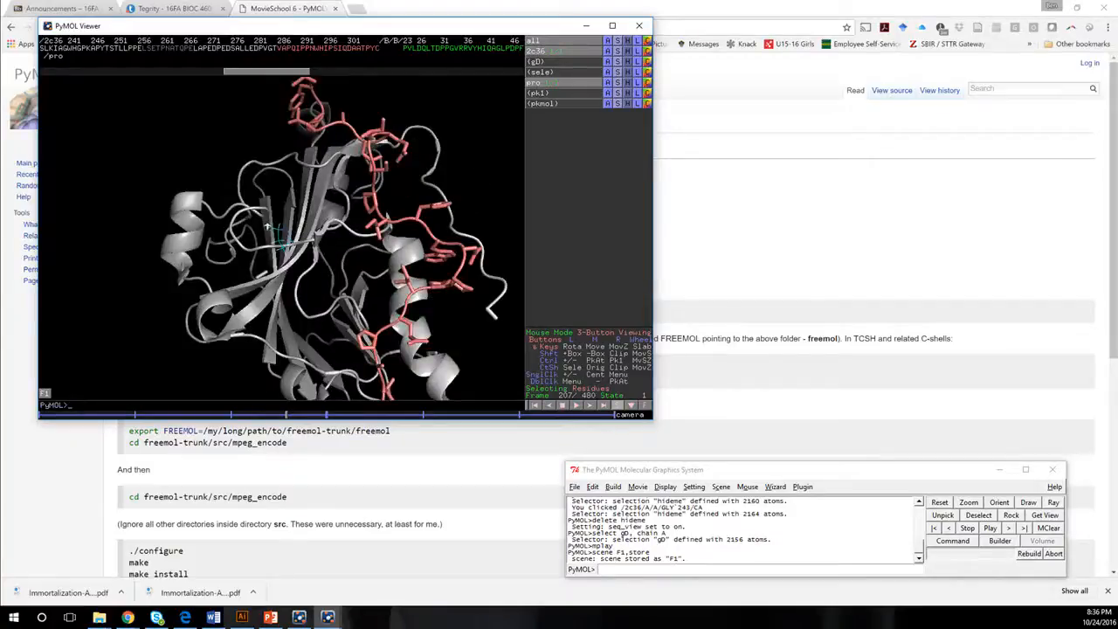
{"action": "left_click", "coordinate": [648, 72]}
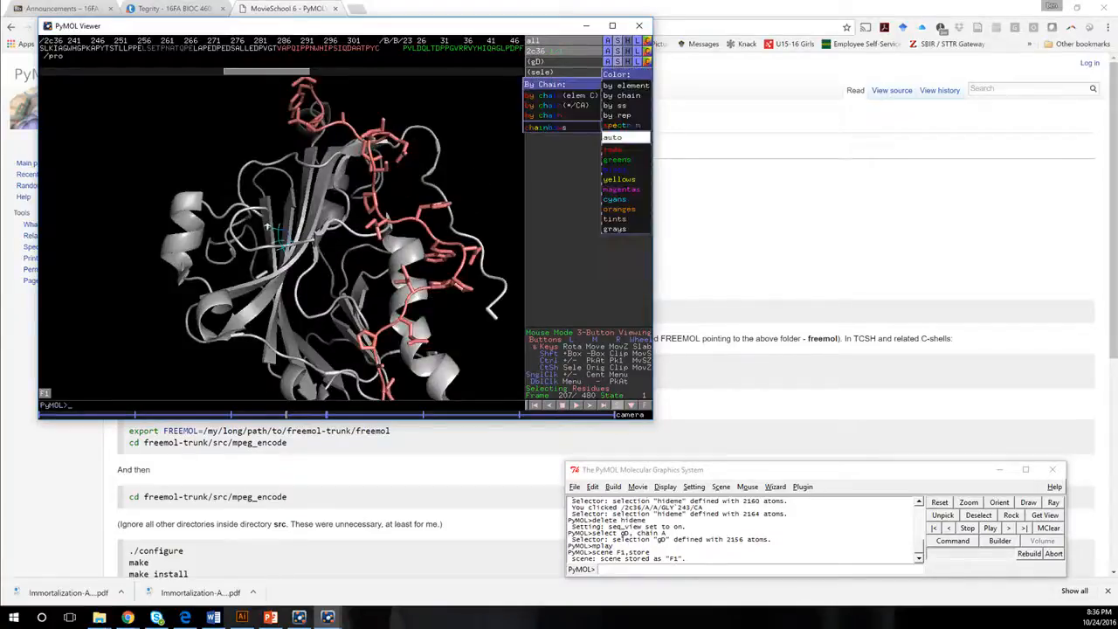
{"action": "mouse_move", "coordinate": [622, 96]}
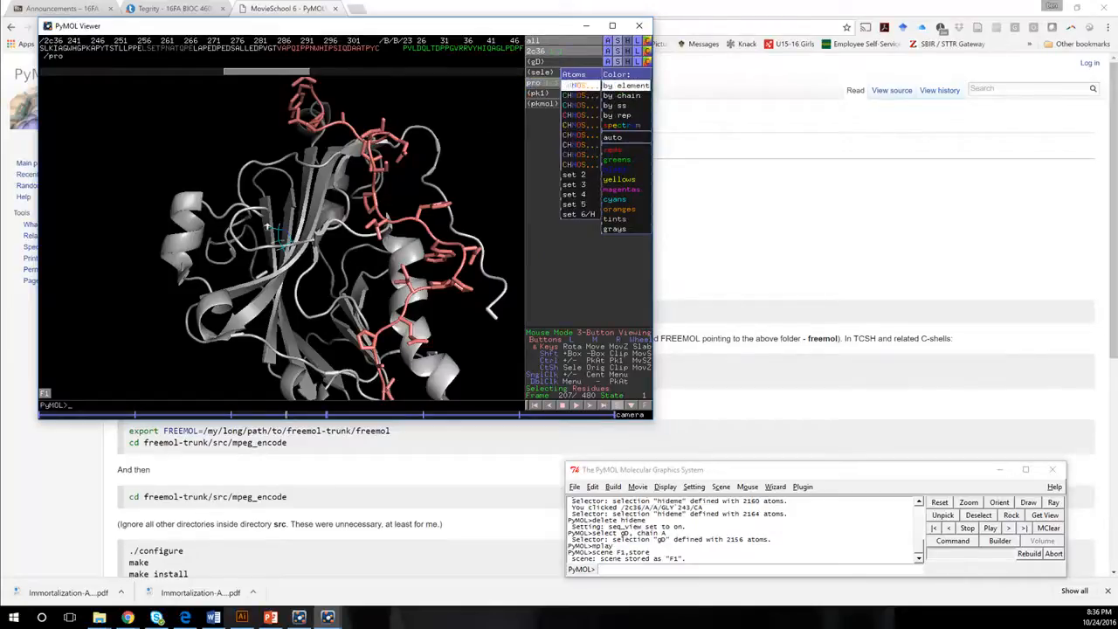
{"action": "left_click", "coordinate": [581, 85]}
Store a close-up view of the salmon C-terminal residue sticks as scene F2.
{"action": "mouse_move", "coordinate": [267, 226]}
{"action": "left_mouse_down"}
{"action": "mouse_move", "coordinate": [282, 237]}
{"action": "mouse_move", "coordinate": [288, 224]}
{"action": "mouse_move", "coordinate": [273, 233]}
{"action": "left_mouse_up"}
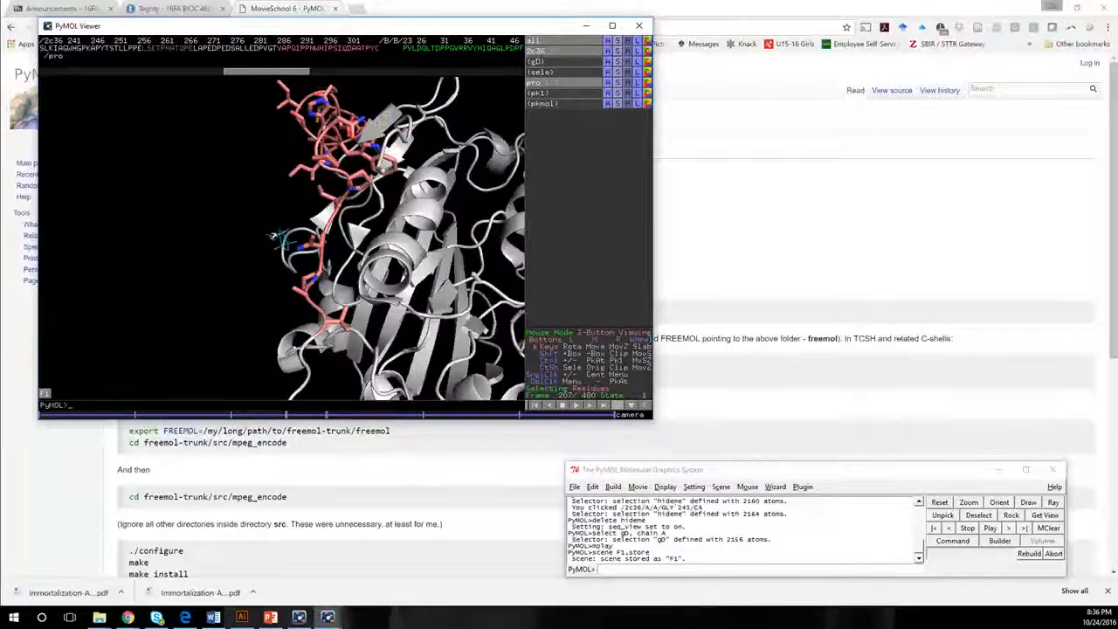
{"action": "right_click_drag", "start_coordinate": [272, 236], "coordinate": [269, 235]}
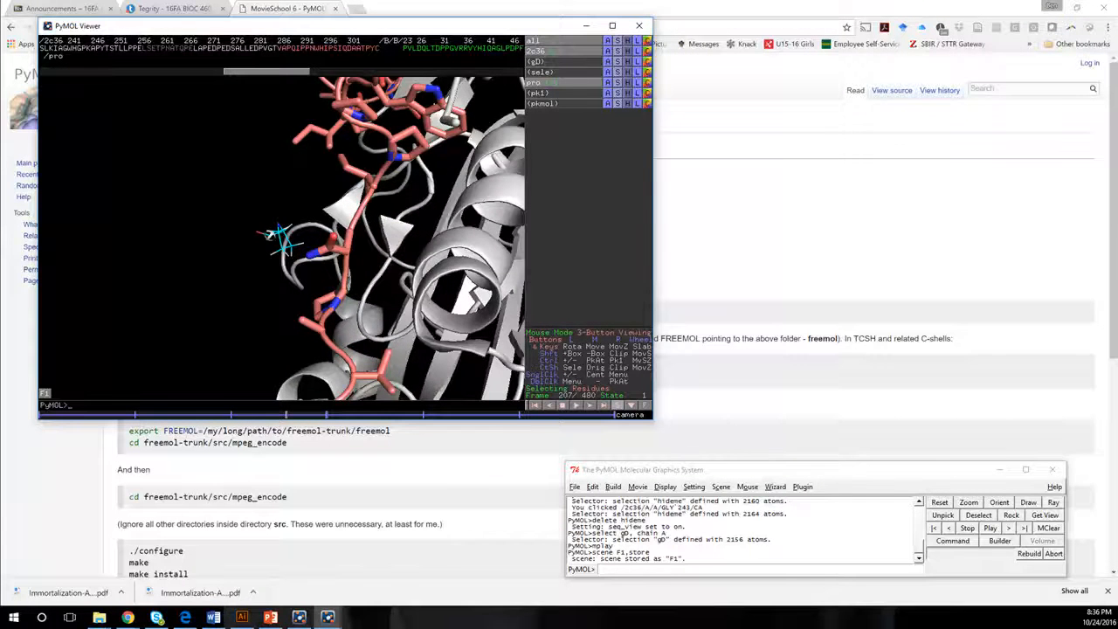
{"action": "mouse_move", "coordinate": [269, 235]}
{"action": "left_mouse_down"}
{"action": "mouse_move", "coordinate": [288, 222]}
{"action": "mouse_move", "coordinate": [275, 226]}
{"action": "mouse_move", "coordinate": [279, 238]}
{"action": "mouse_move", "coordinate": [289, 232]}
{"action": "mouse_move", "coordinate": [259, 224]}
{"action": "mouse_move", "coordinate": [266, 219]}
{"action": "left_mouse_up"}
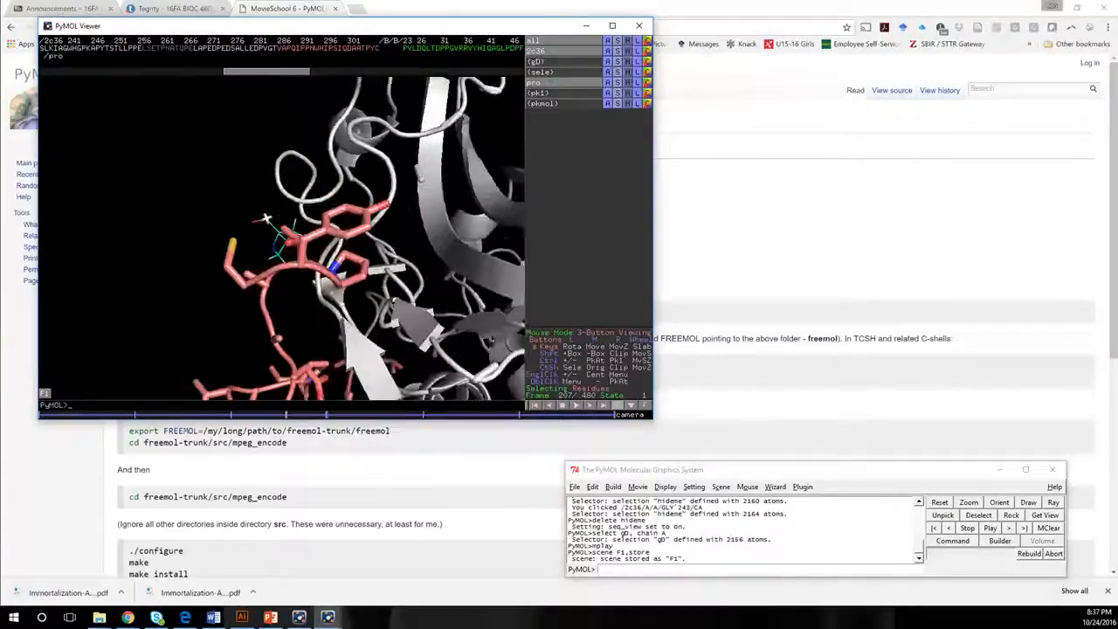
{"action": "left_click", "coordinate": [638, 487]}
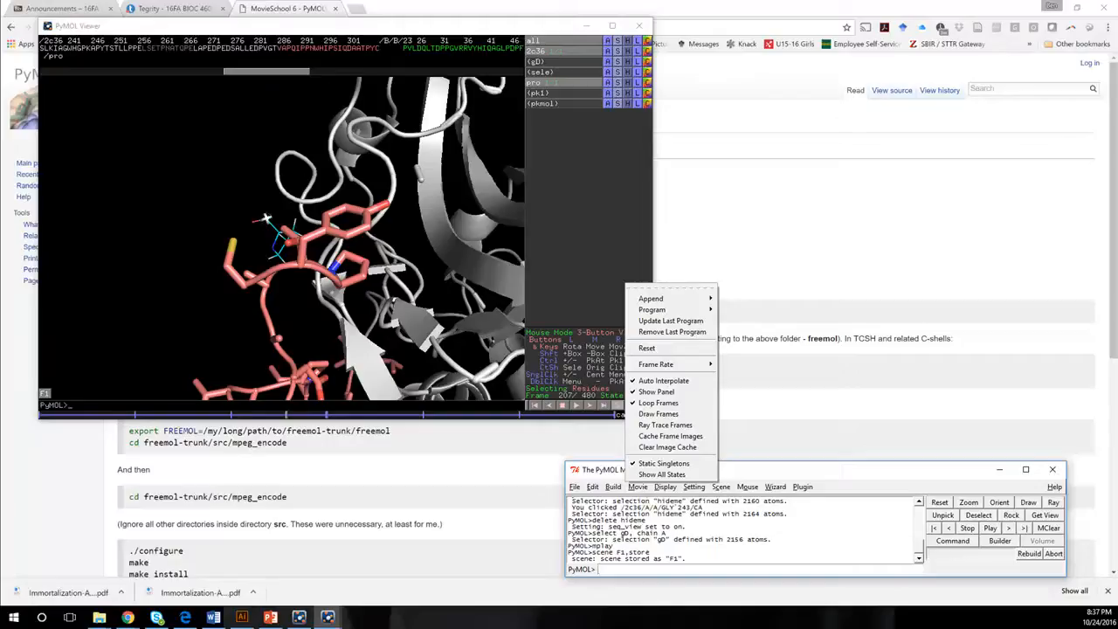
{"action": "mouse_move", "coordinate": [721, 487]}
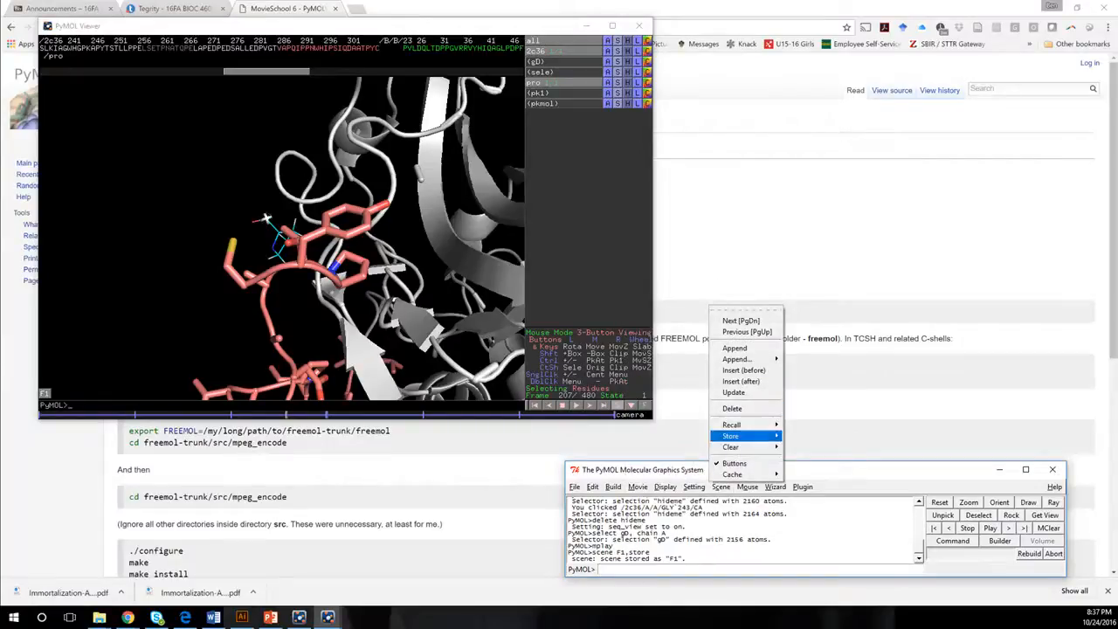
{"action": "mouse_move", "coordinate": [743, 435]}
{"action": "left_click", "coordinate": [694, 447]}
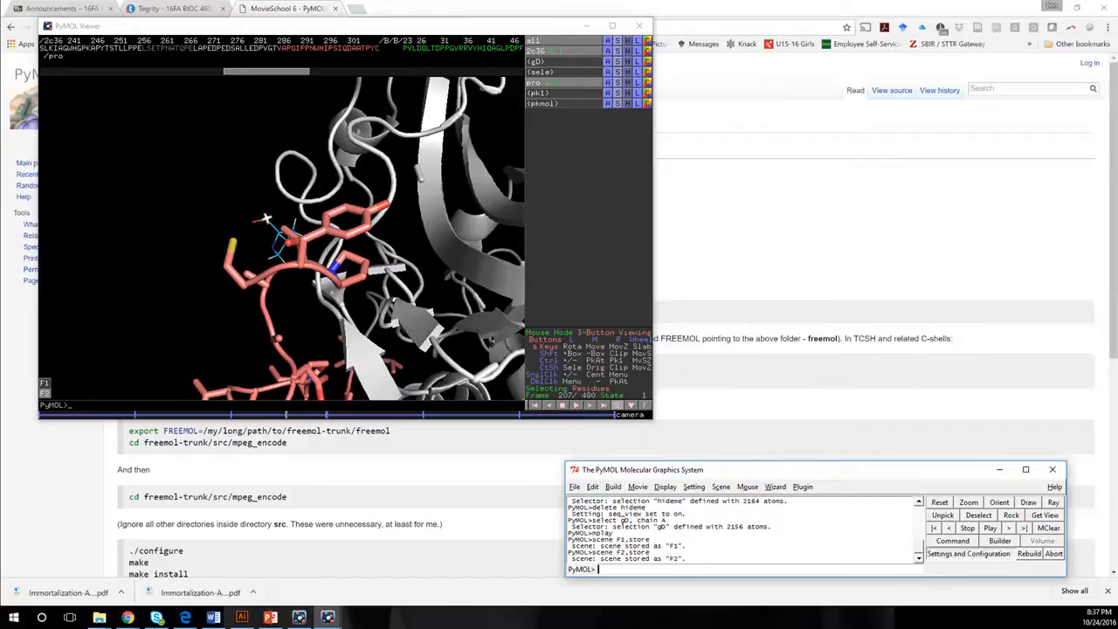
Program a Y-Rock scene loop of 30 degrees over 4 seconds for the movie.
{"action": "left_click", "coordinate": [638, 486]}
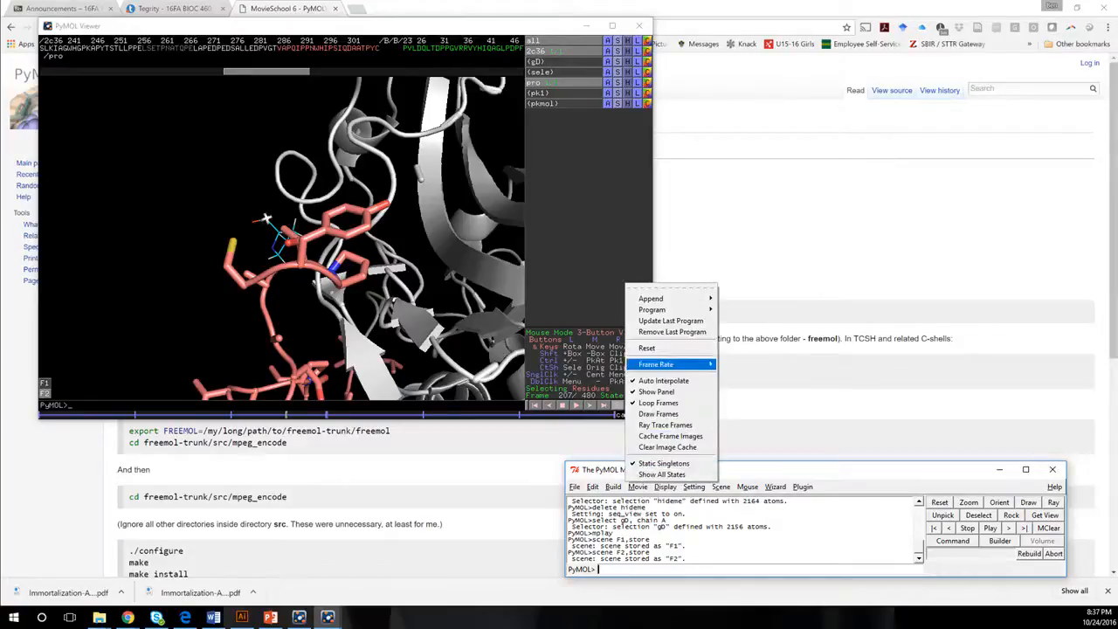
{"action": "mouse_move", "coordinate": [673, 309]}
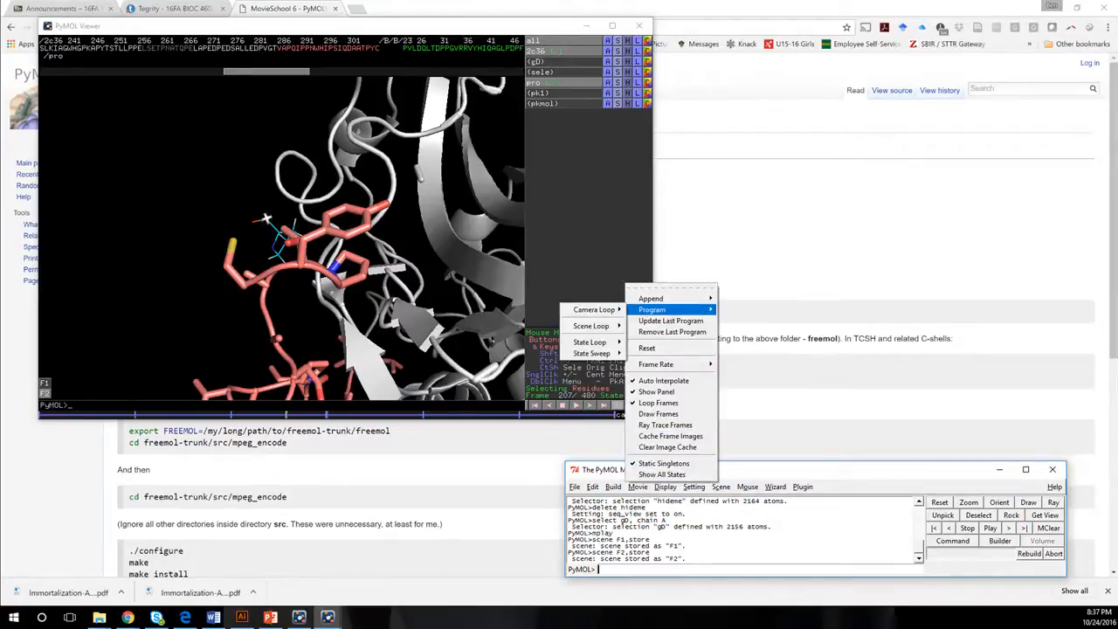
{"action": "mouse_move", "coordinate": [591, 326]}
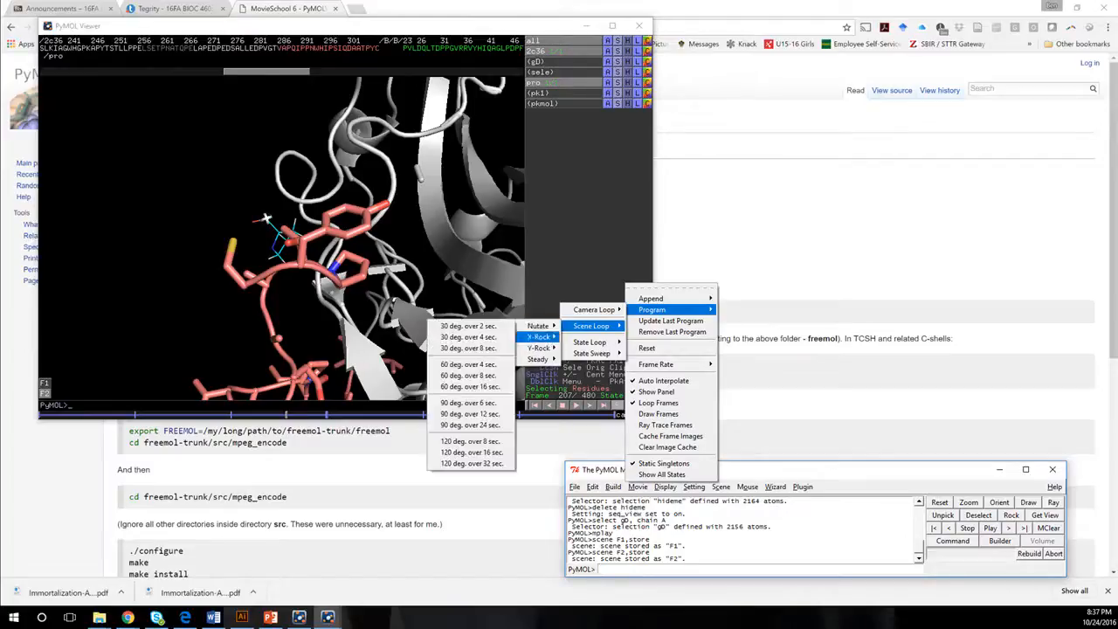
{"action": "mouse_move", "coordinate": [538, 347]}
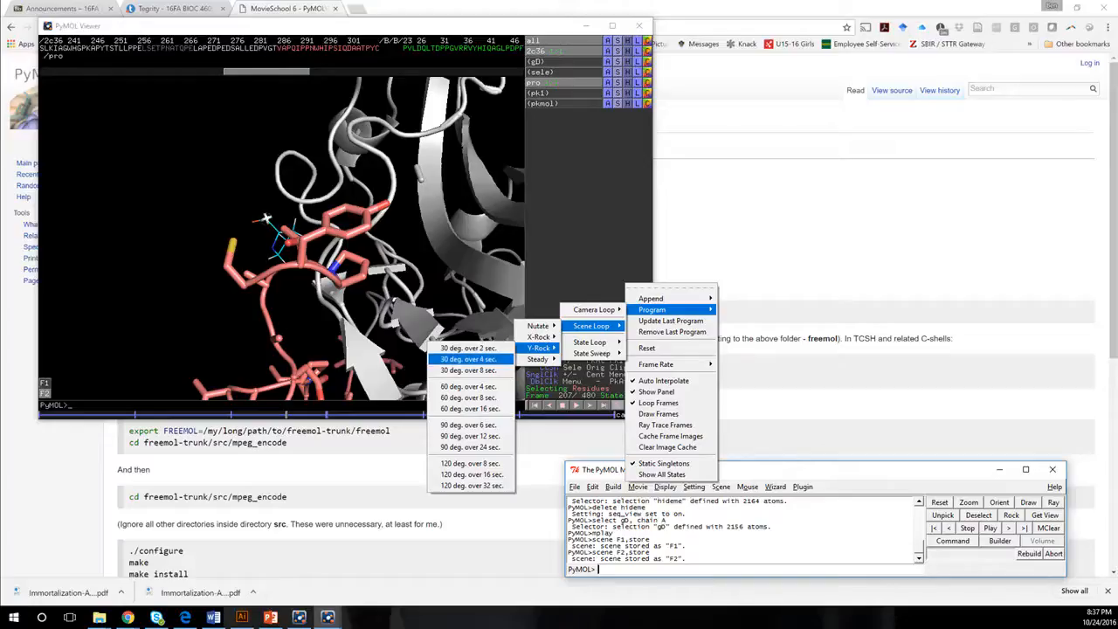
{"action": "left_click", "coordinate": [468, 359]}
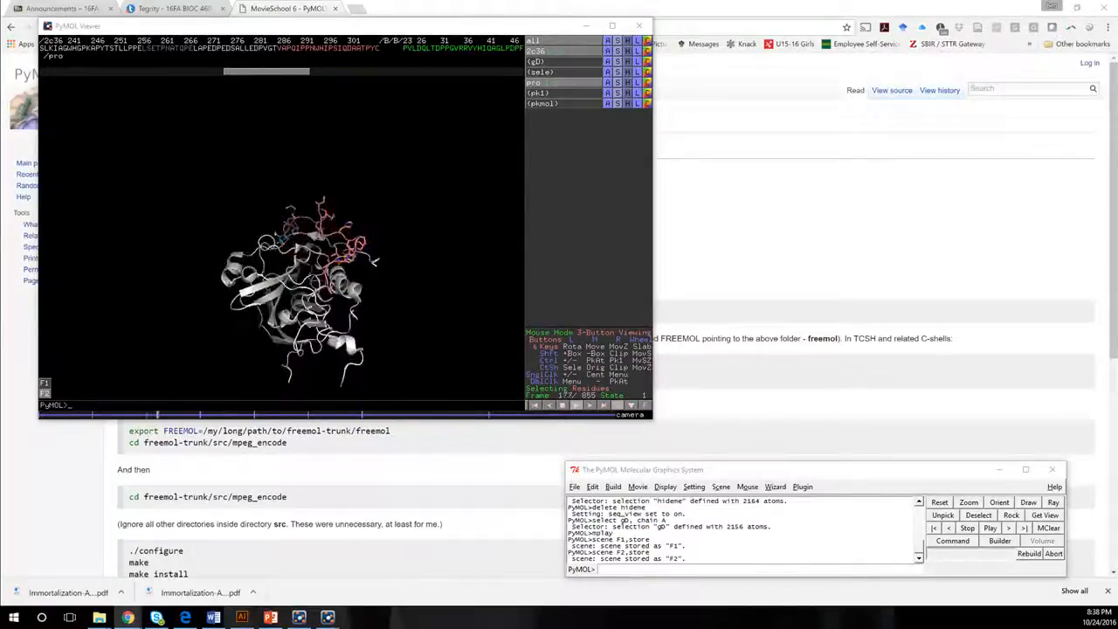
{"action": "left_click", "coordinate": [637, 487]}
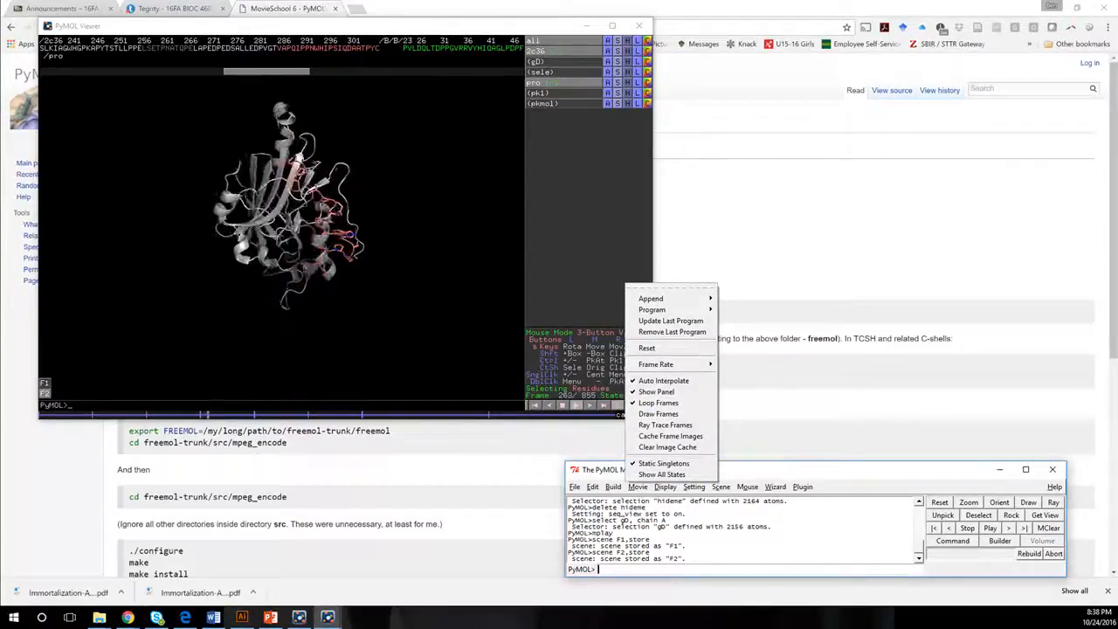
{"action": "left_click", "coordinate": [614, 487]}
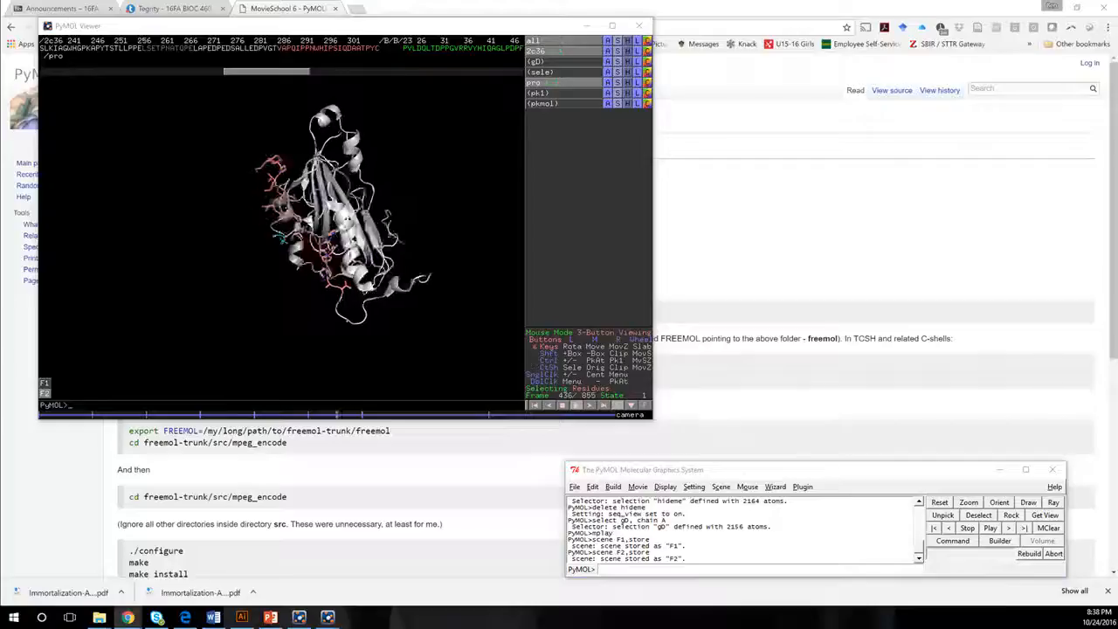
Switch to the browser and review the PyMOLWiki MovieSchool 6 instructions on exporting a movie.
{"action": "left_click_drag", "start_coordinate": [1061, 171], "coordinate": [517, 103]}
{"action": "double_click", "coordinate": [517, 103]}
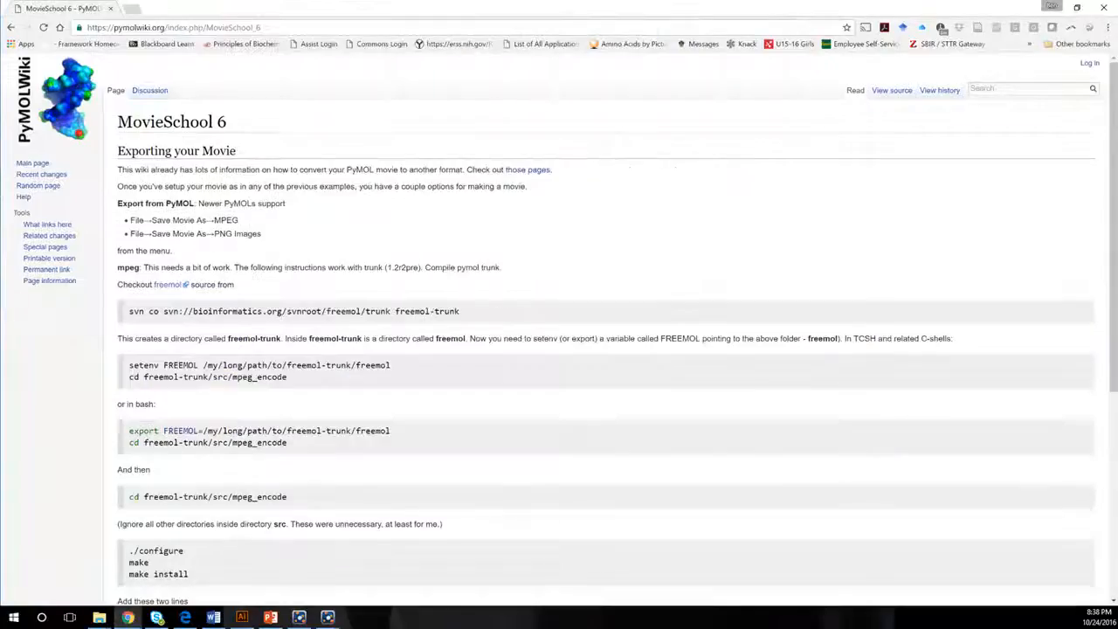
{"action": "scroll", "coordinate": [187, 330], "scroll_direction": "down", "scroll_amount": 3}
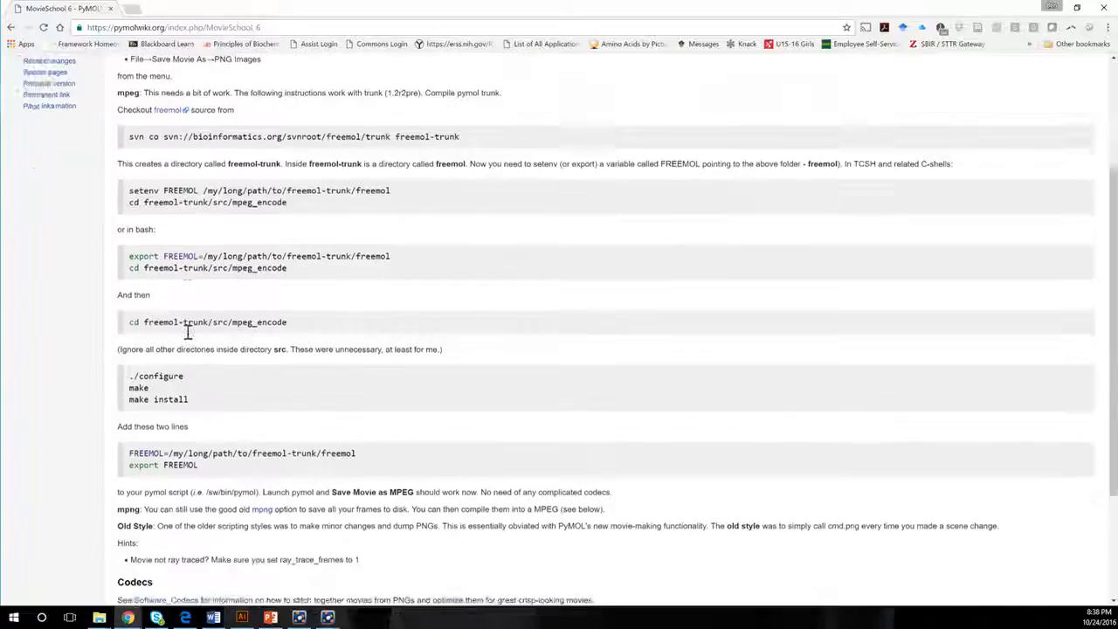
{"action": "scroll", "coordinate": [187, 350], "scroll_direction": "down", "scroll_amount": 2}
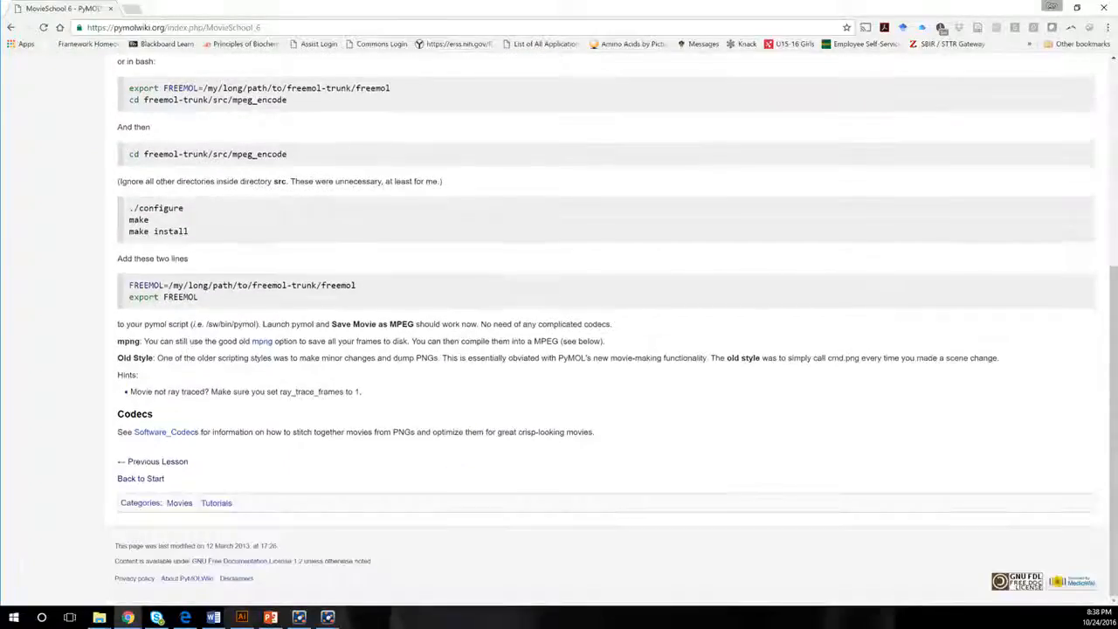
{"action": "scroll", "coordinate": [207, 373], "scroll_direction": "up", "scroll_amount": 4}
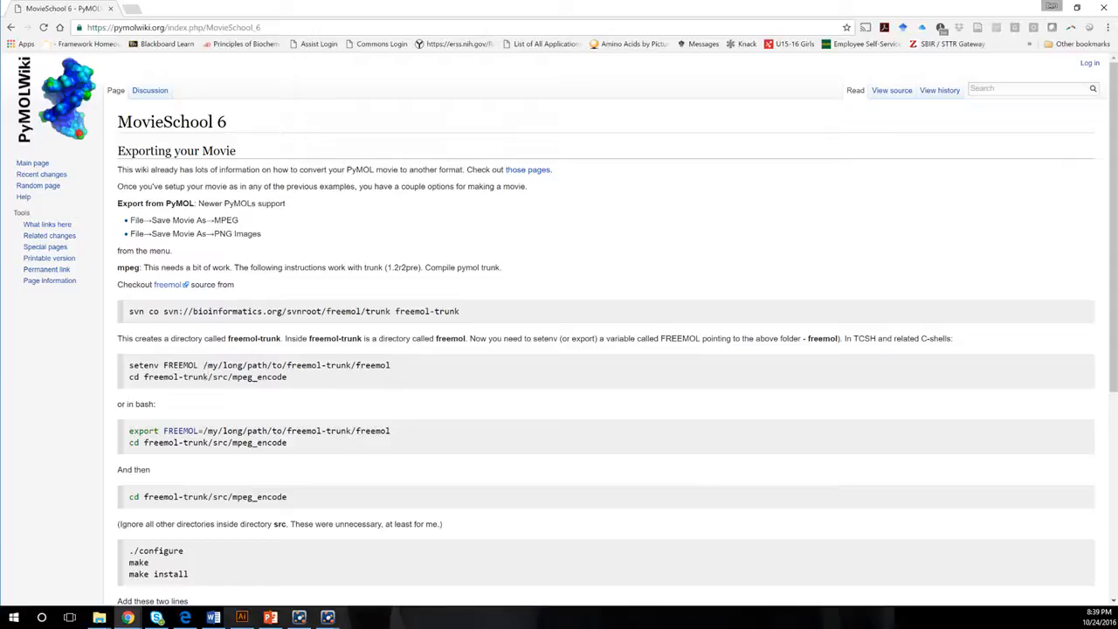
{"action": "left_click", "coordinate": [1052, 7]}
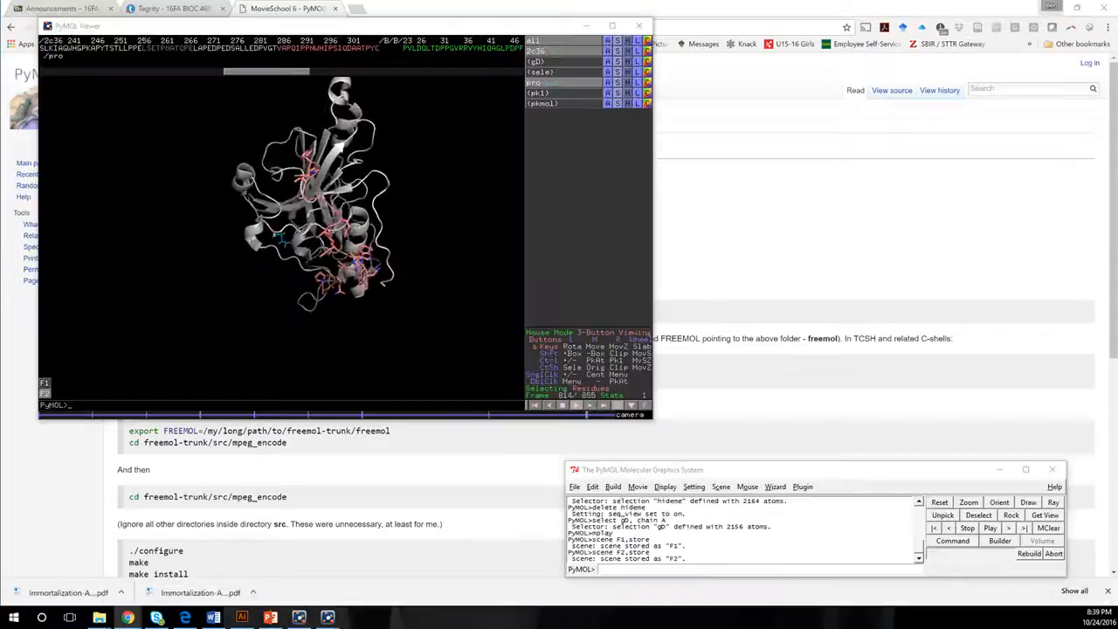